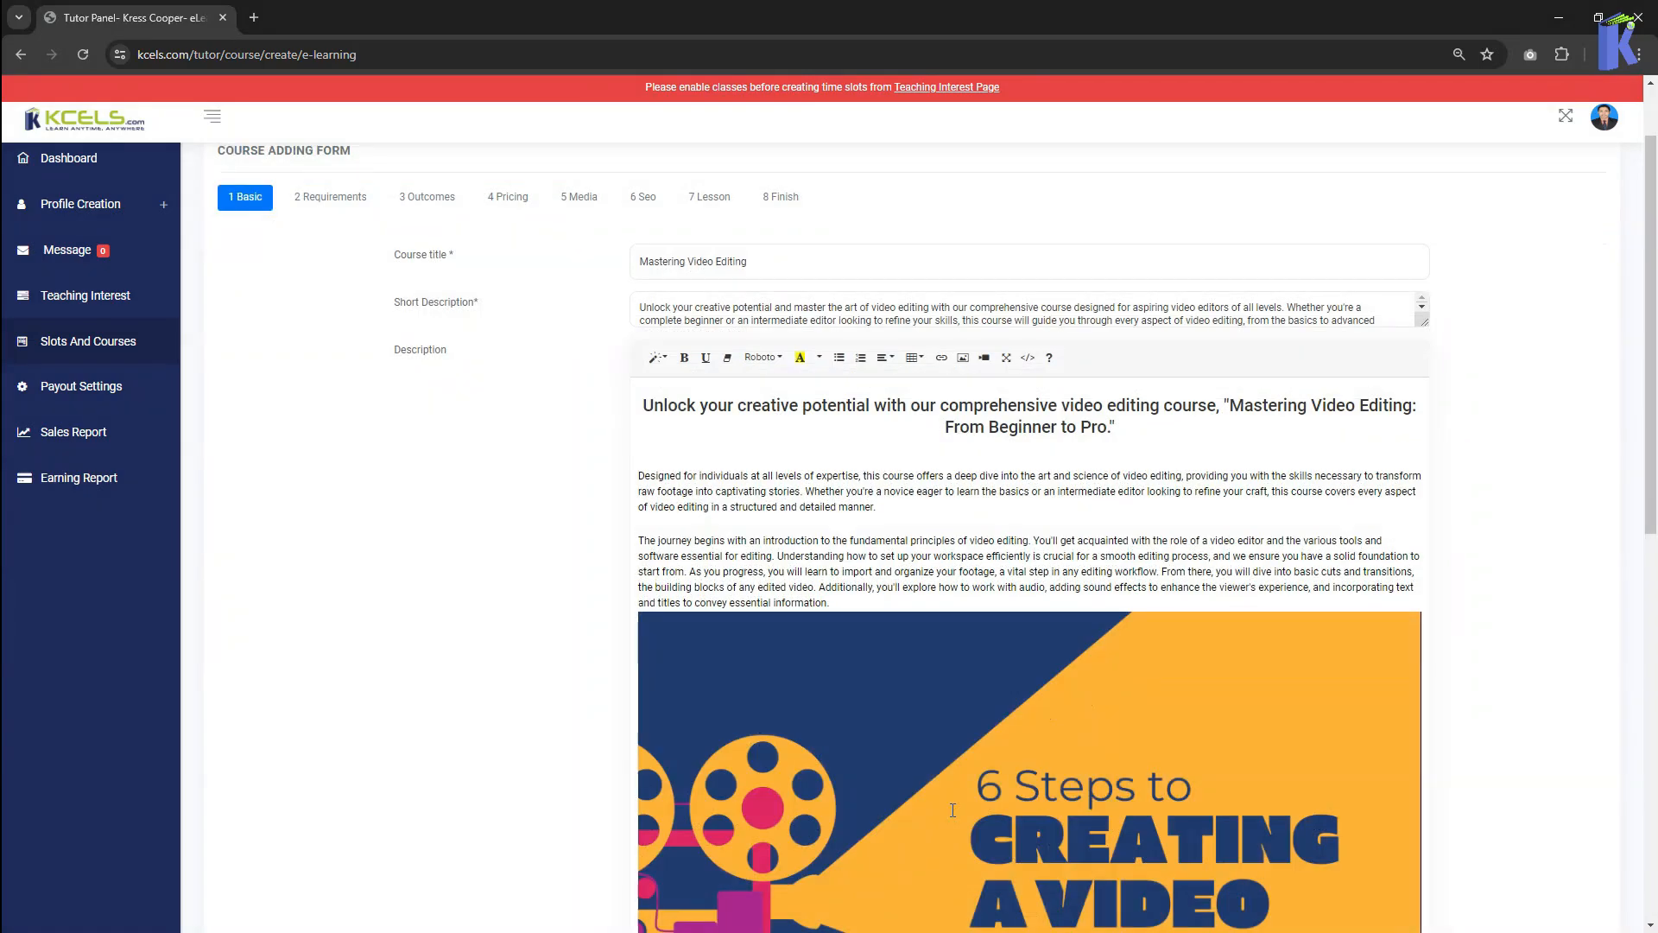
- Resize the image in the course description to 50% and align it to the right of the text
scroll(953, 810, down, 5)
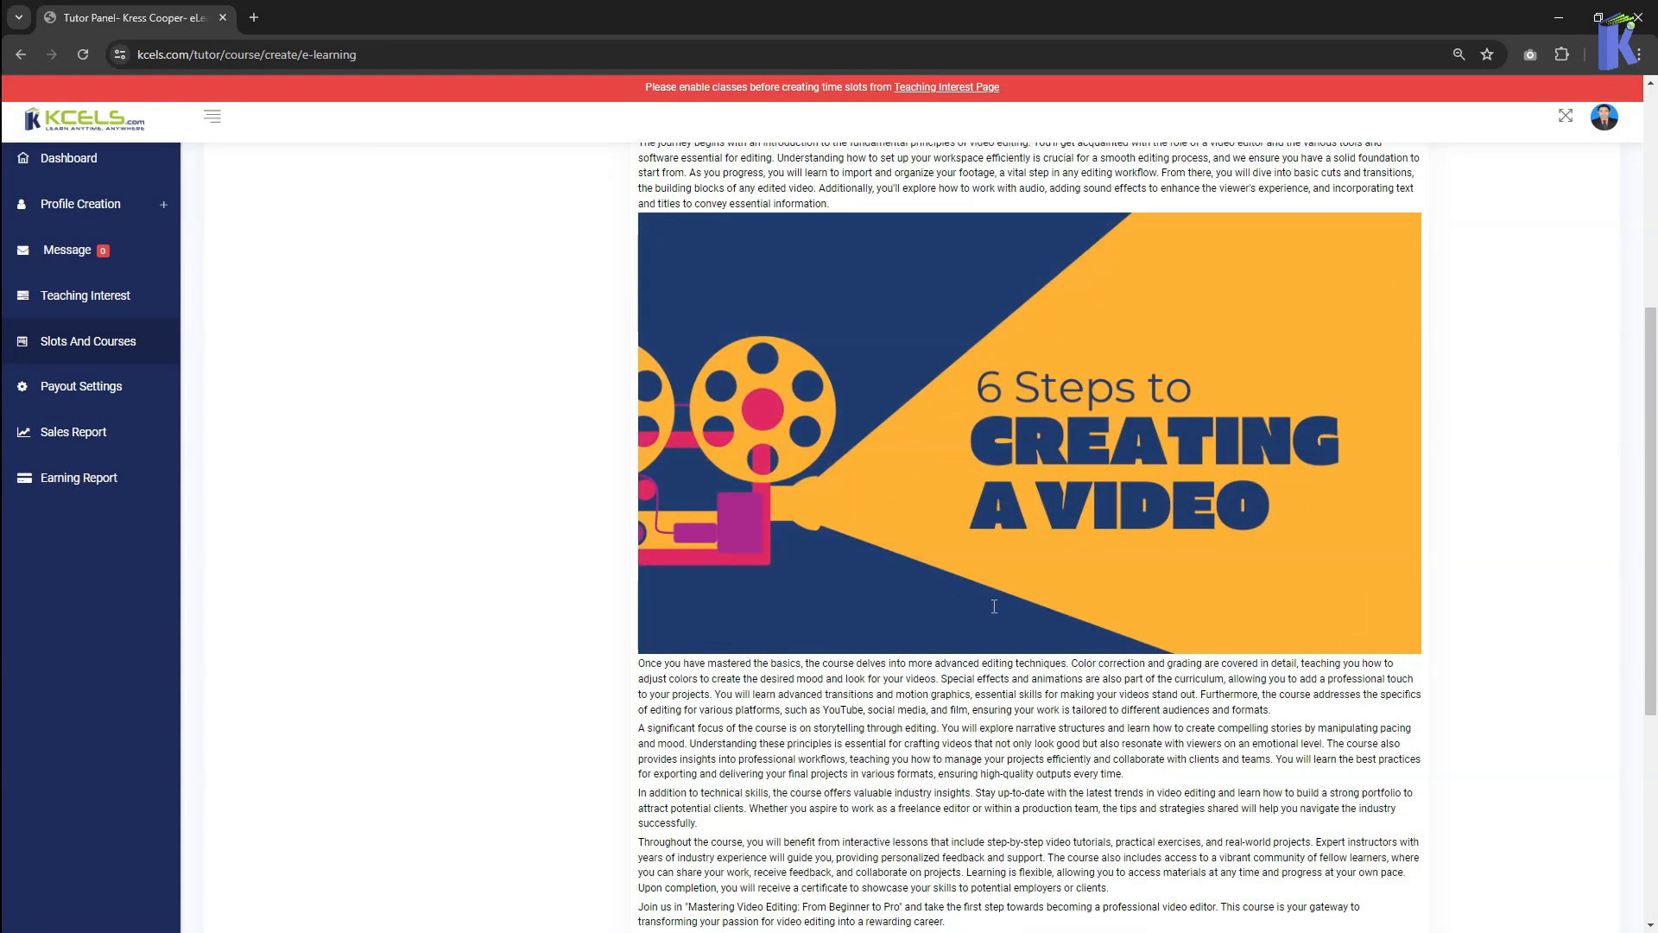
click(1023, 546)
click(1020, 553)
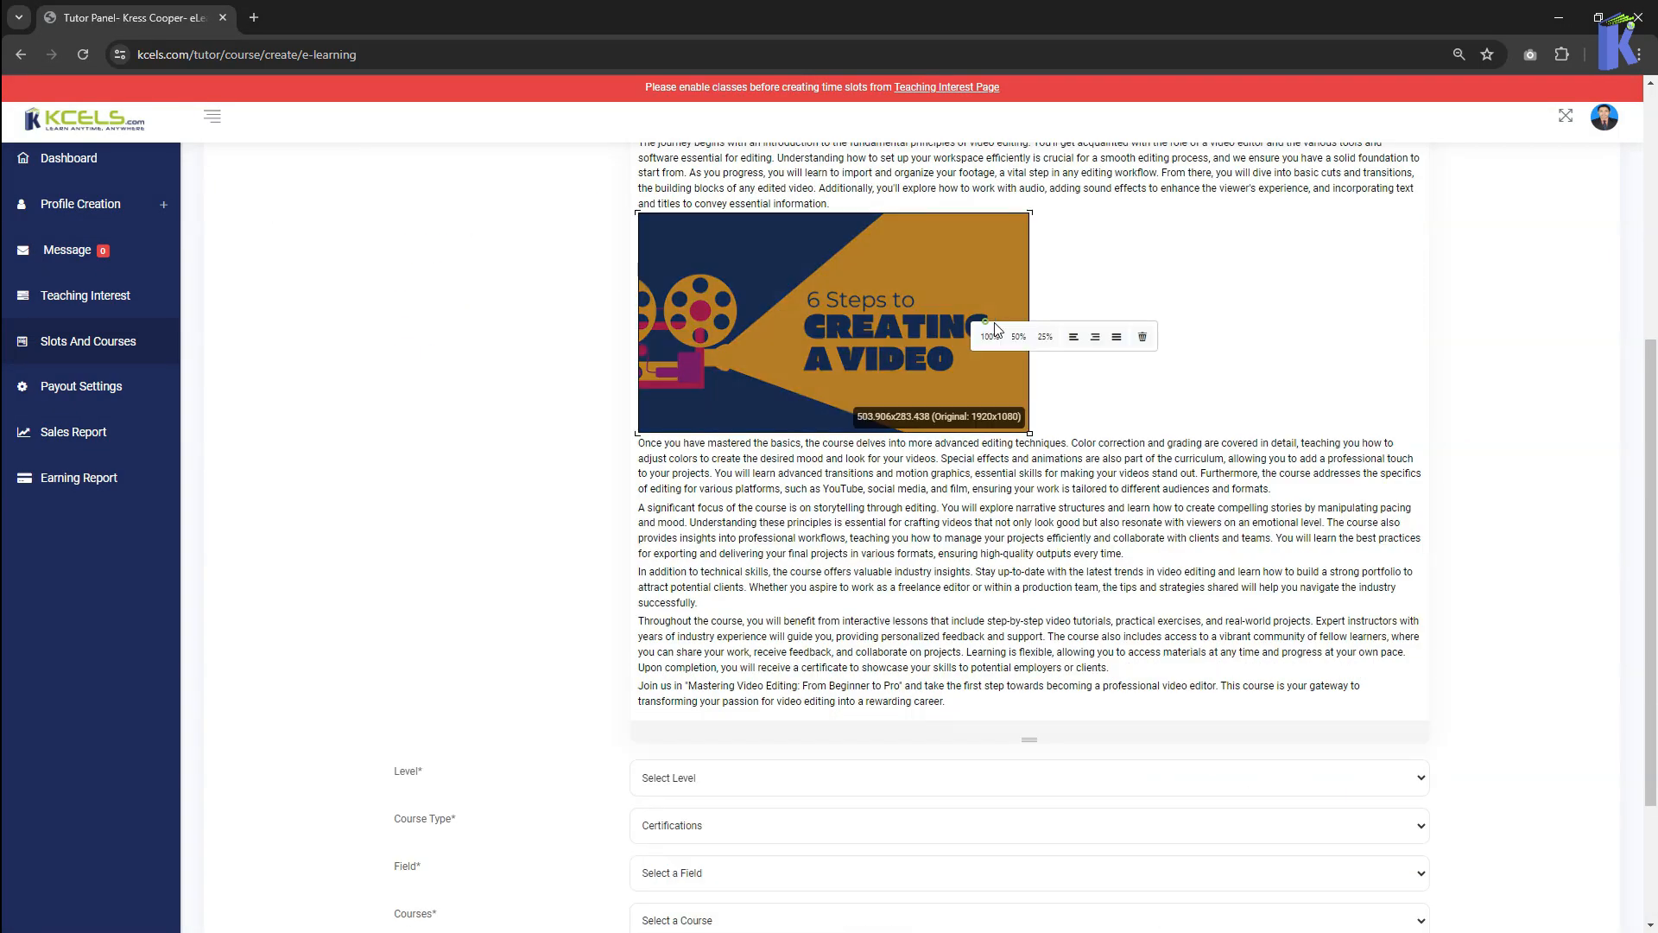
click(1093, 348)
- Set the course level to Intermediate and the course type to Professions
scroll(1002, 510, down, 2)
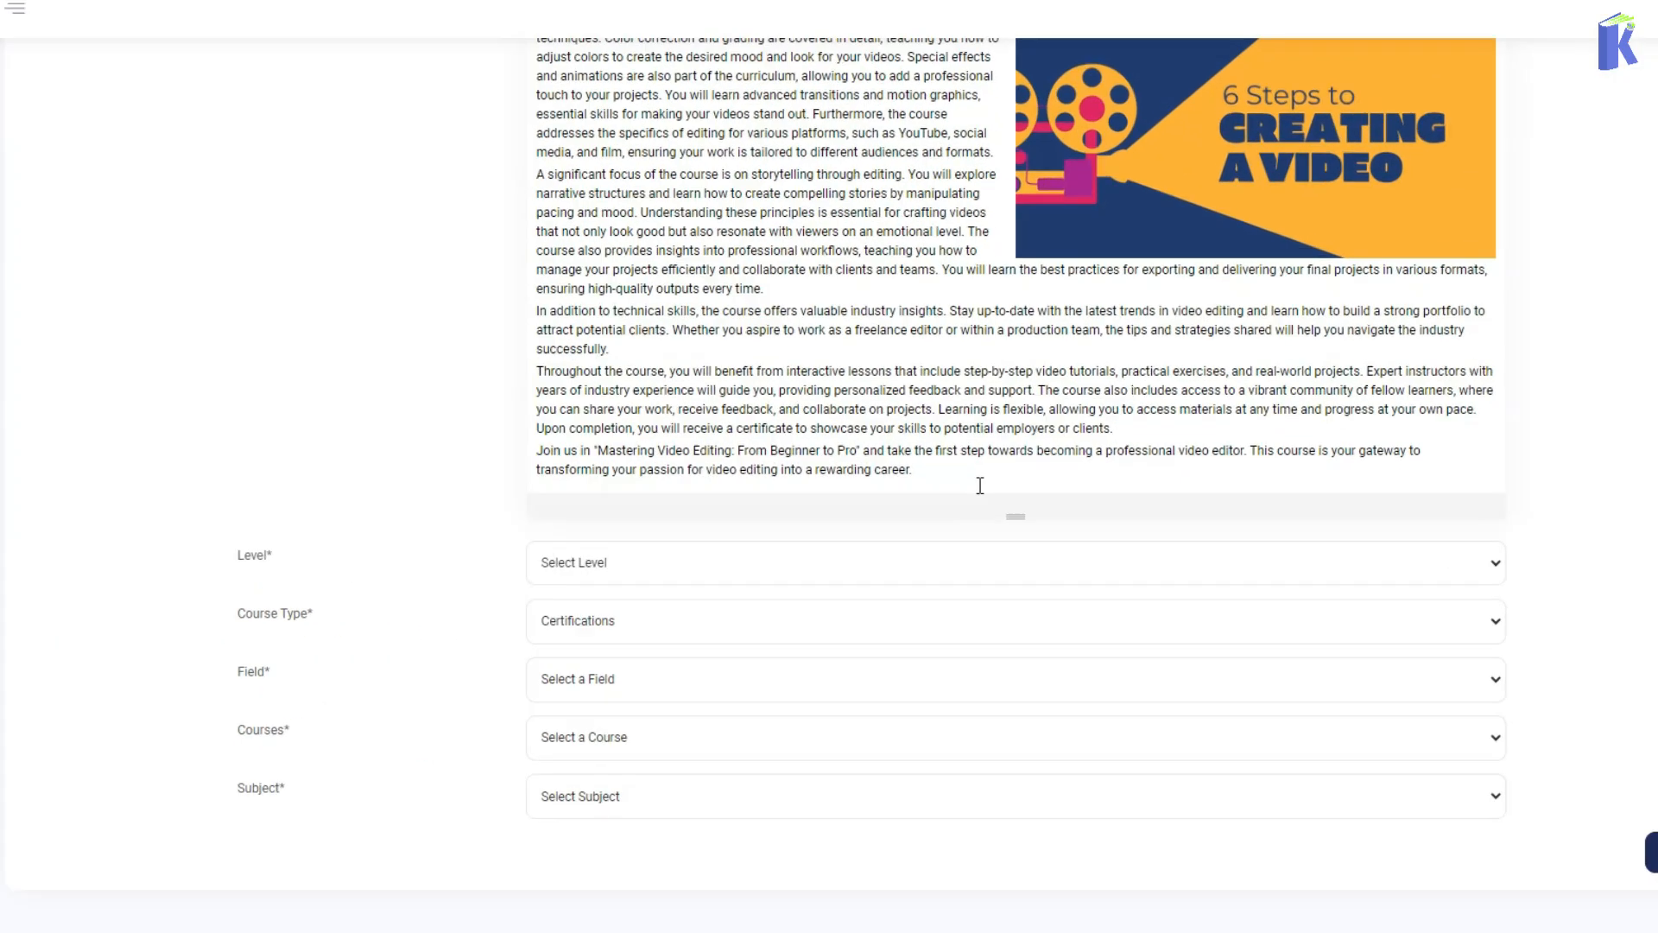
click(675, 571)
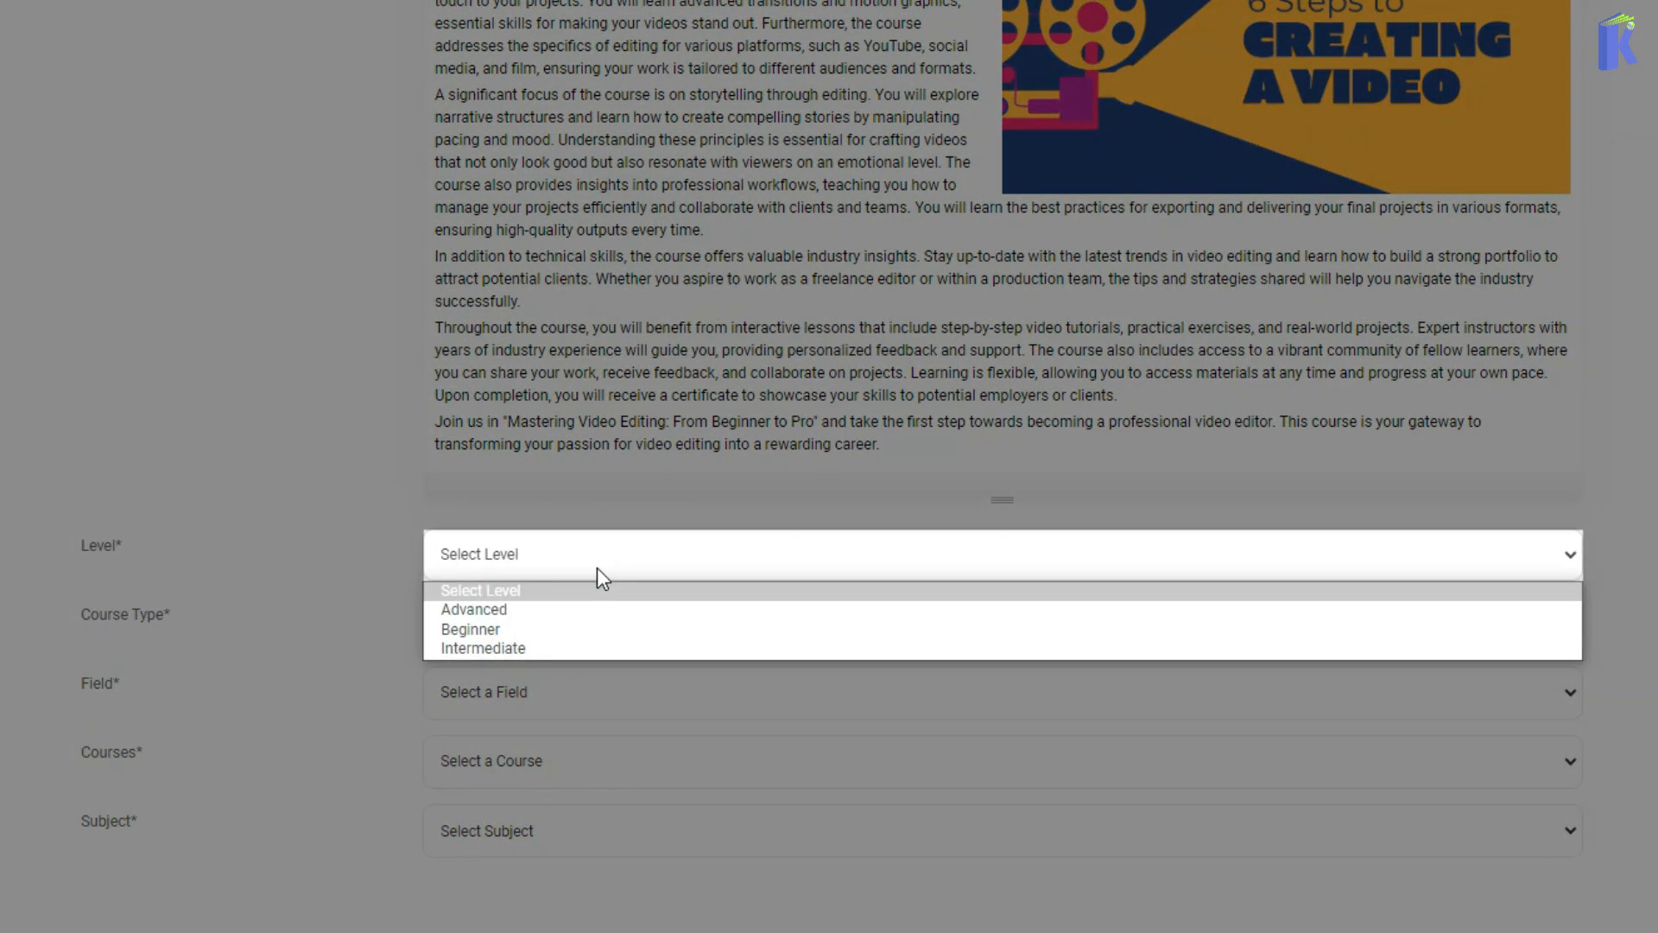
click(563, 647)
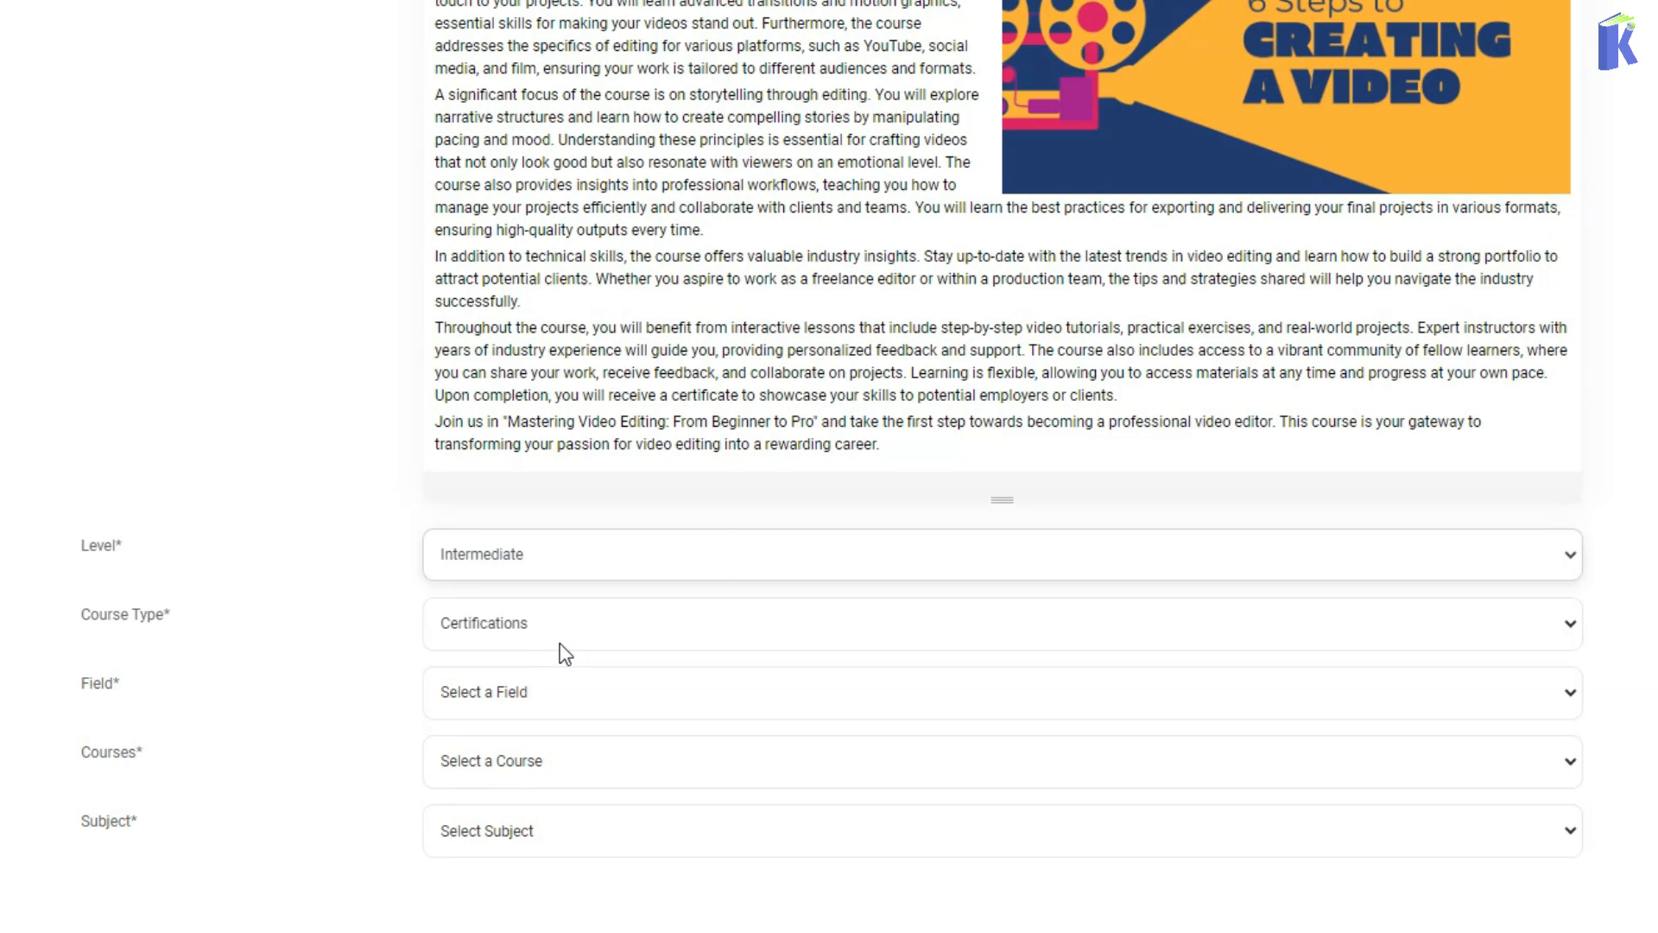
click(622, 623)
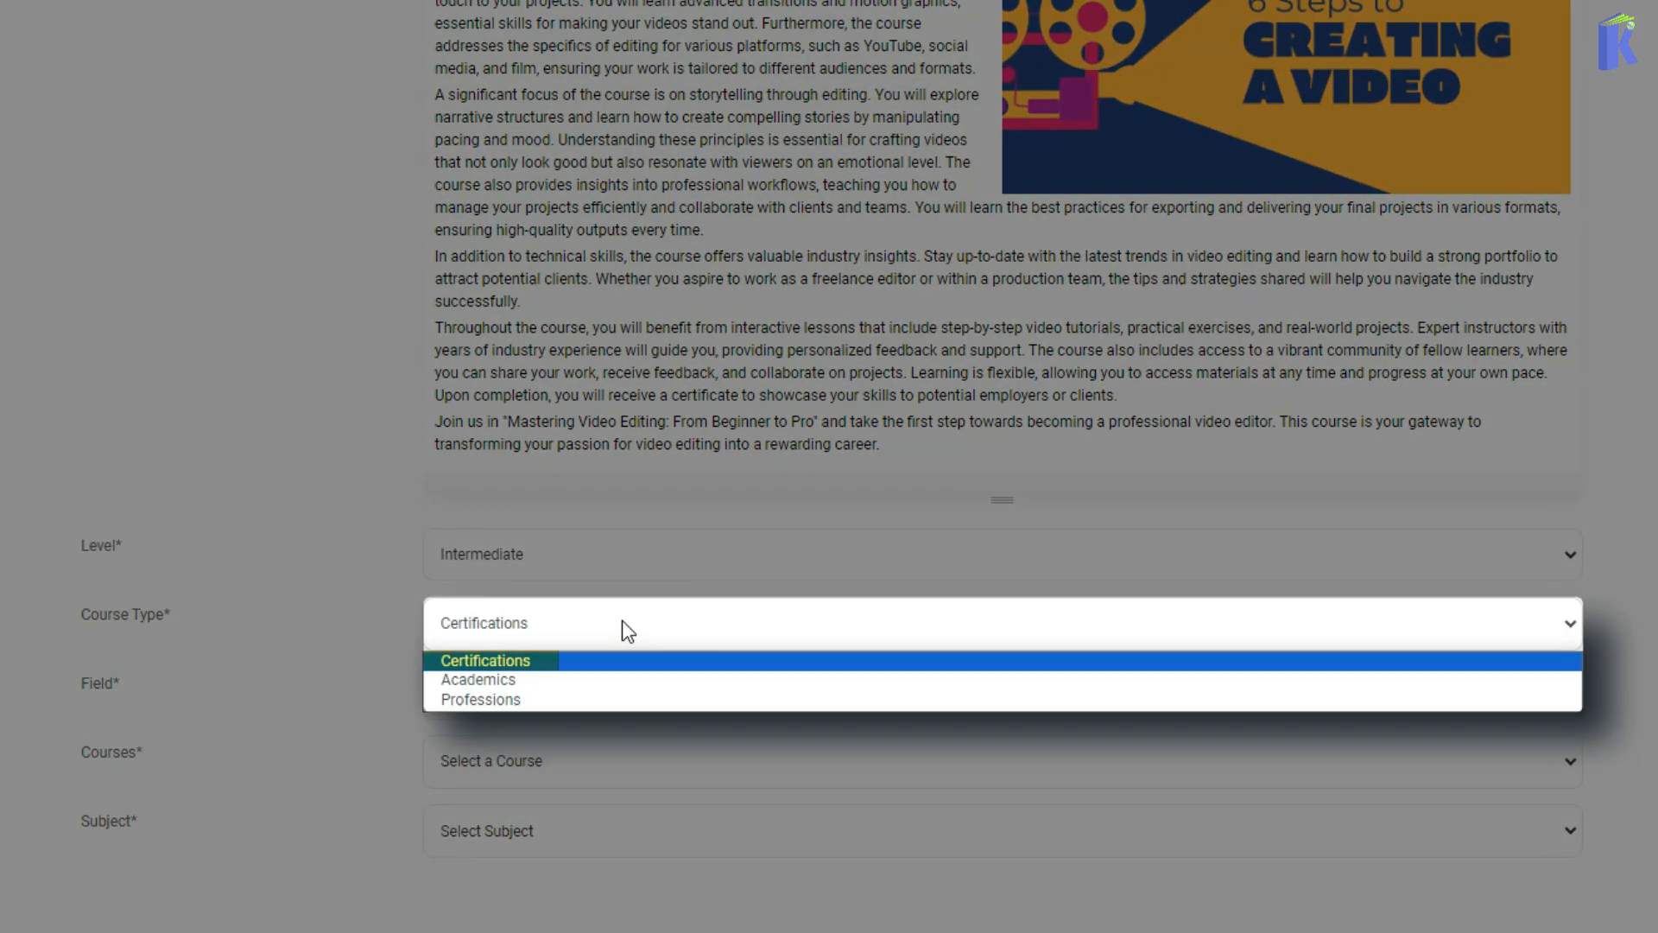
click(611, 698)
- Classify the course under the Photography & Video field, Video Design subject and Video Editing topic, and proceed to the requirements
click(644, 696)
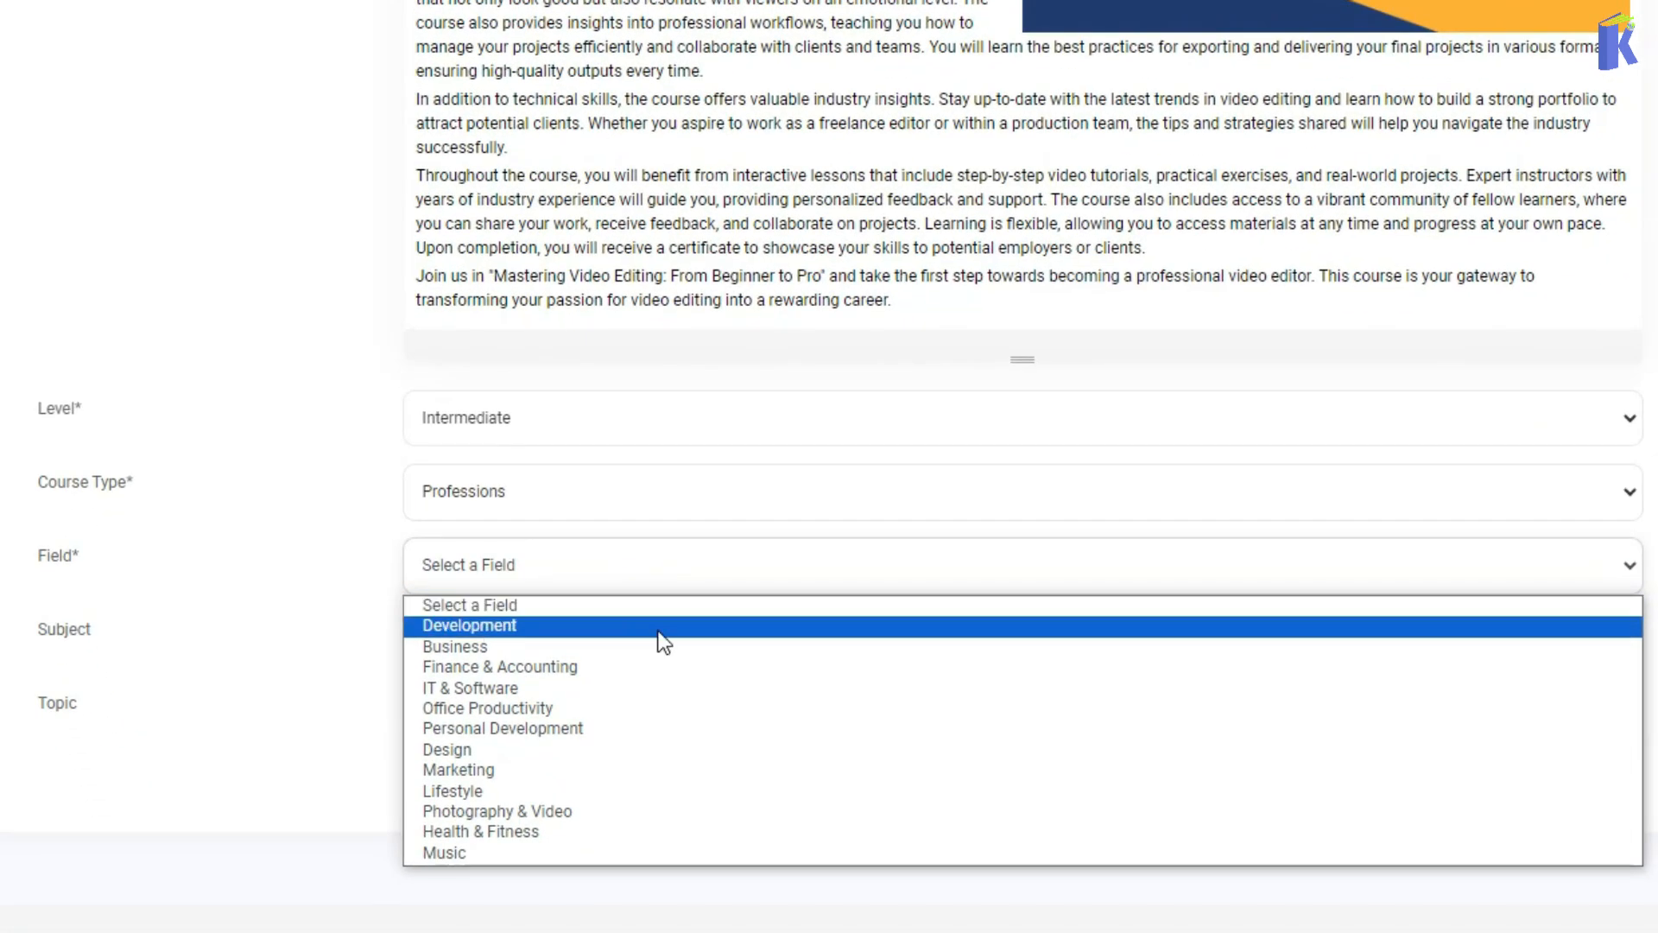
click(618, 812)
click(651, 652)
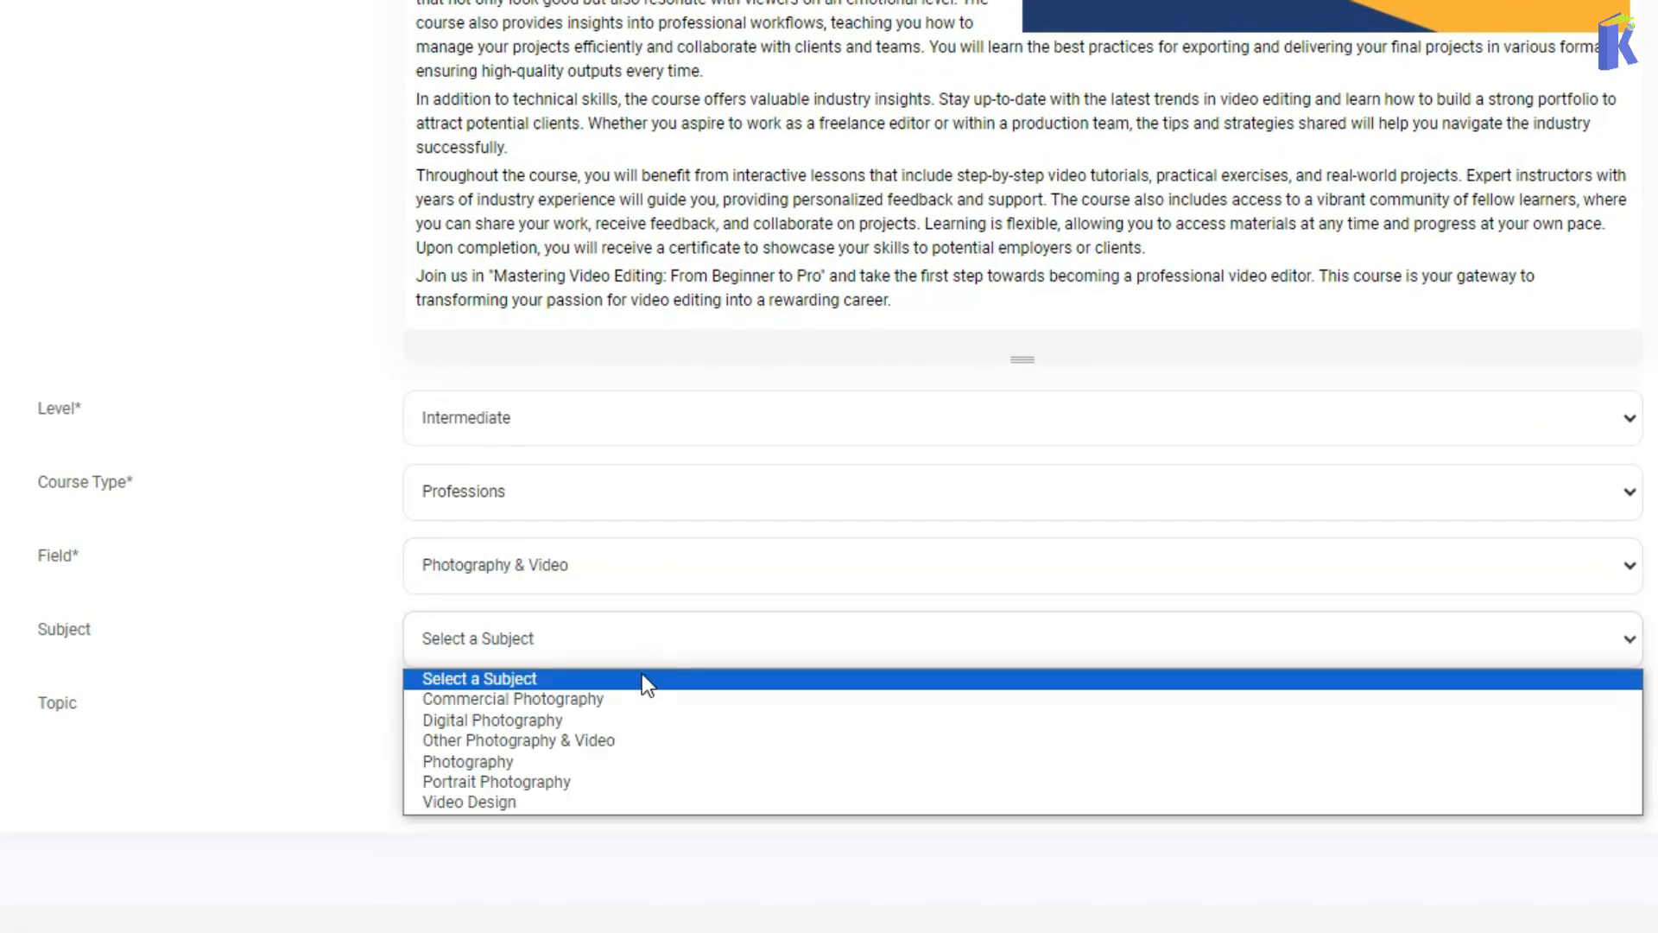
click(596, 800)
click(603, 677)
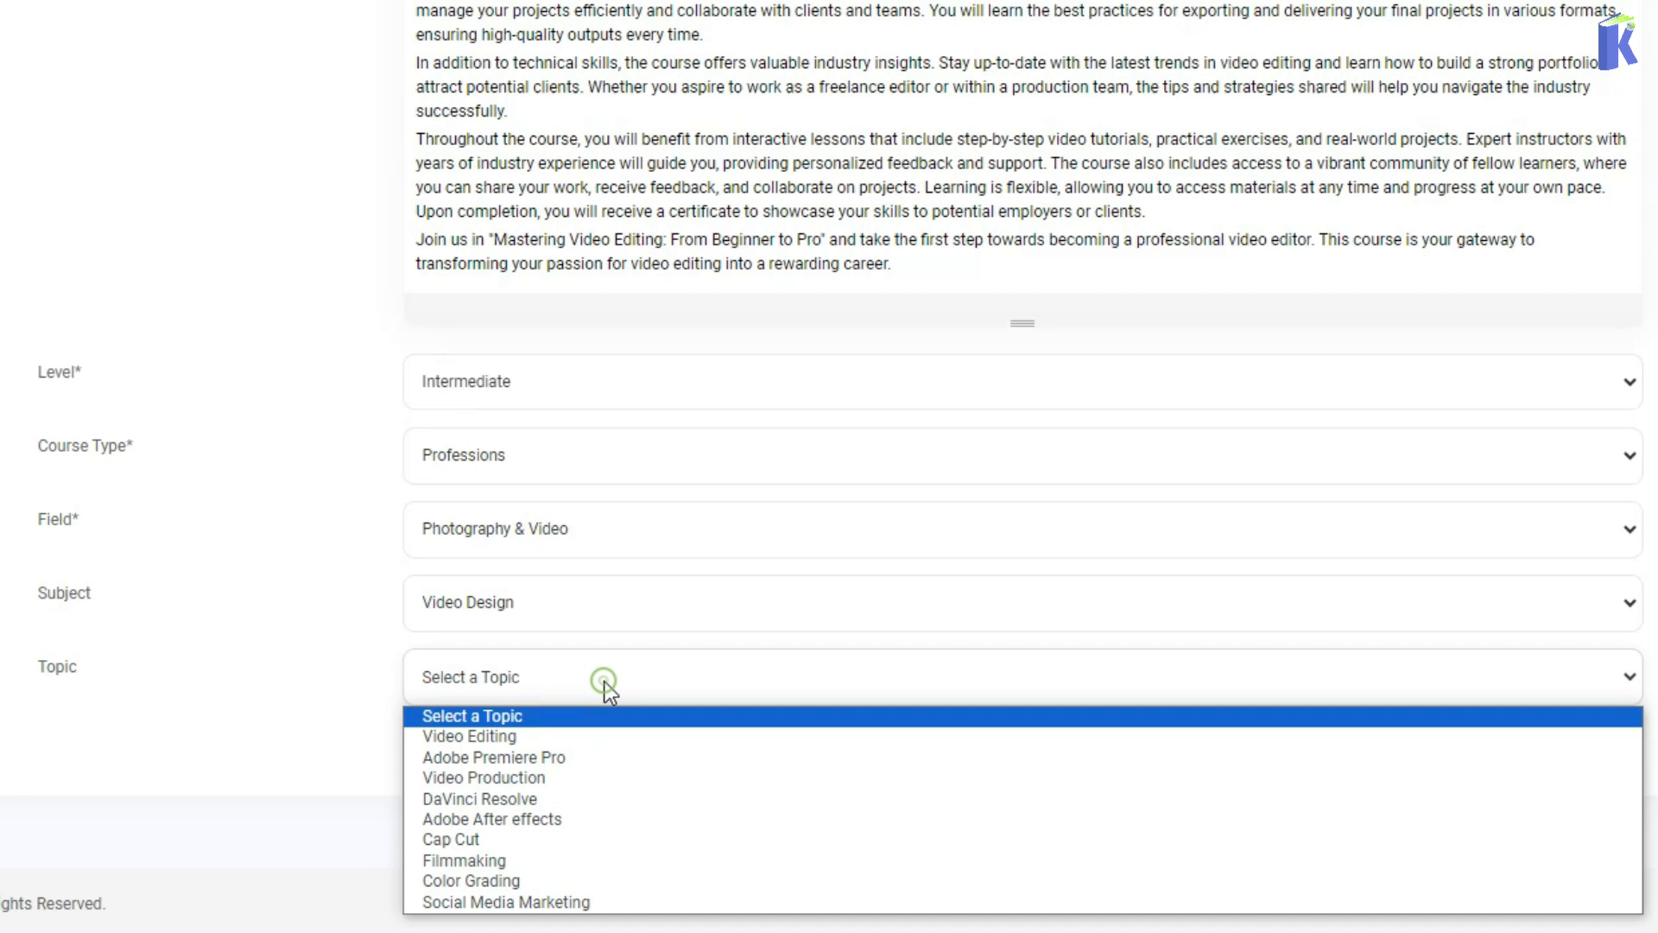
click(602, 735)
click(1559, 827)
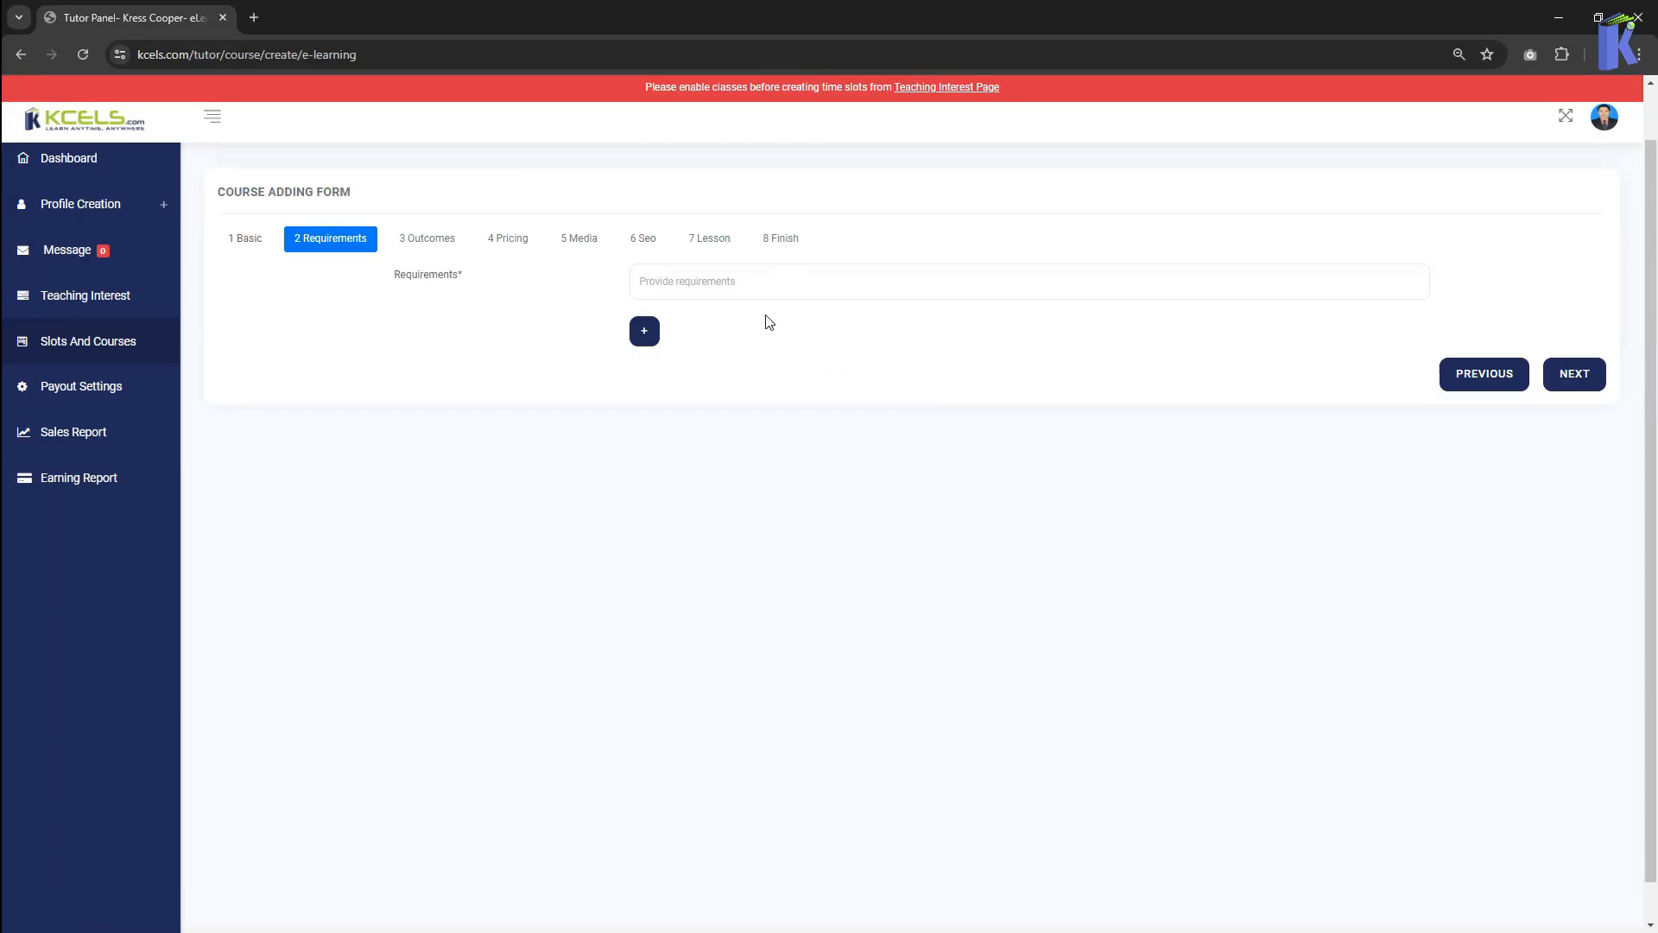
- List Laptop, Internet and Microphone access as the course requirements and proceed to the outcomes
click(730, 282)
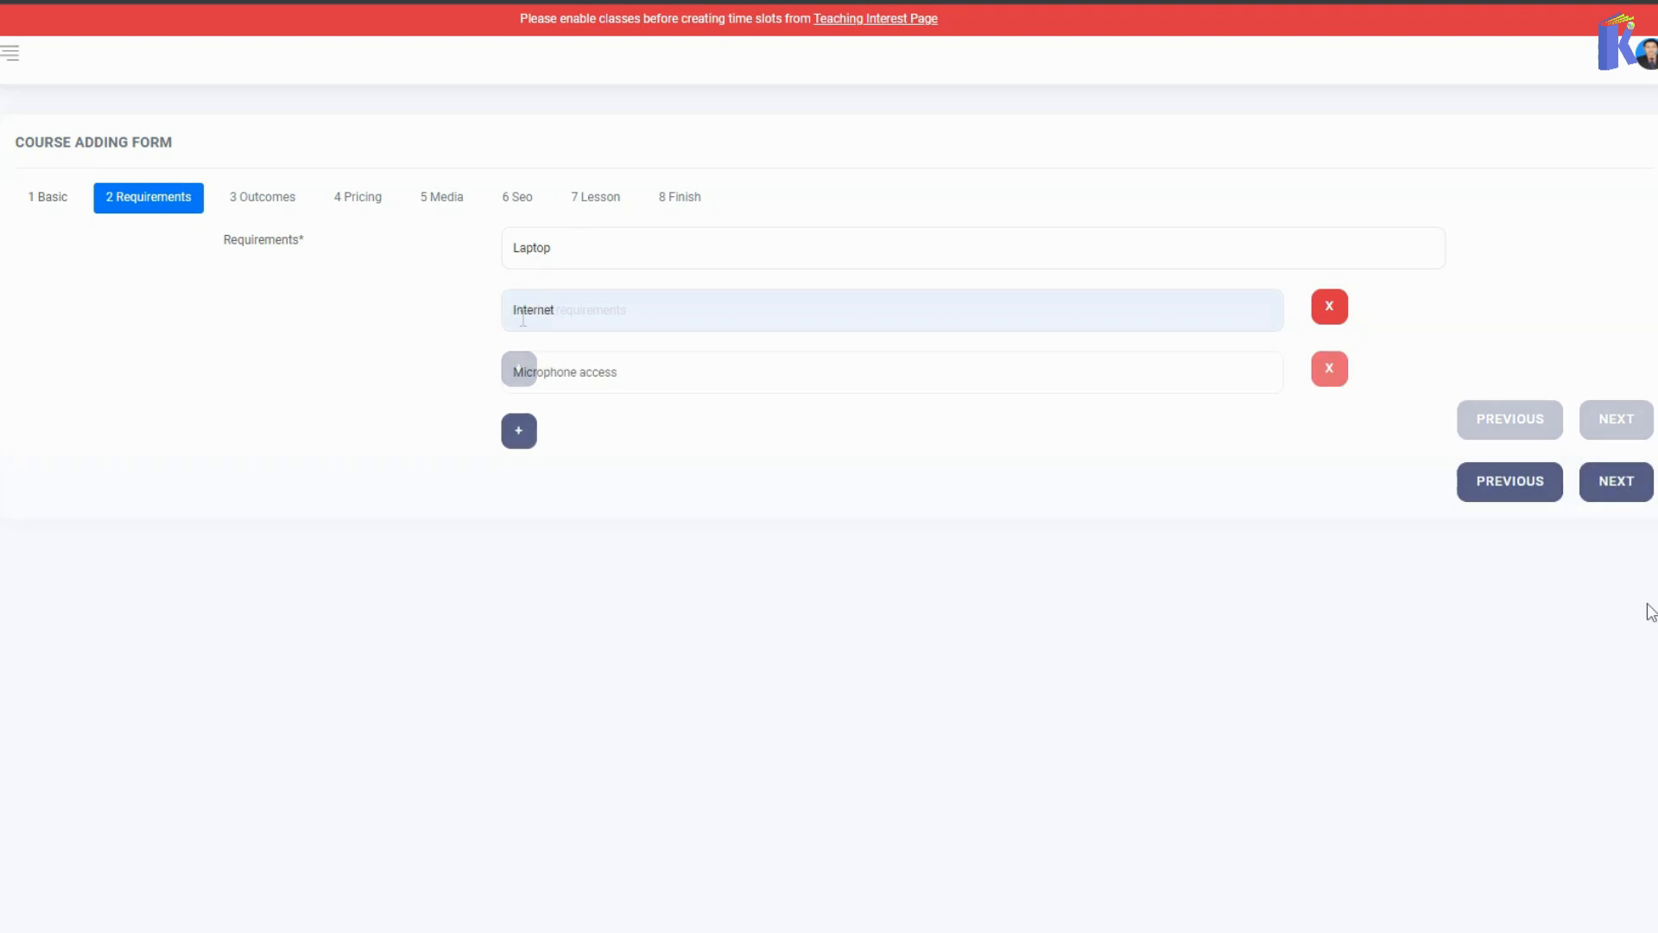
click(1619, 483)
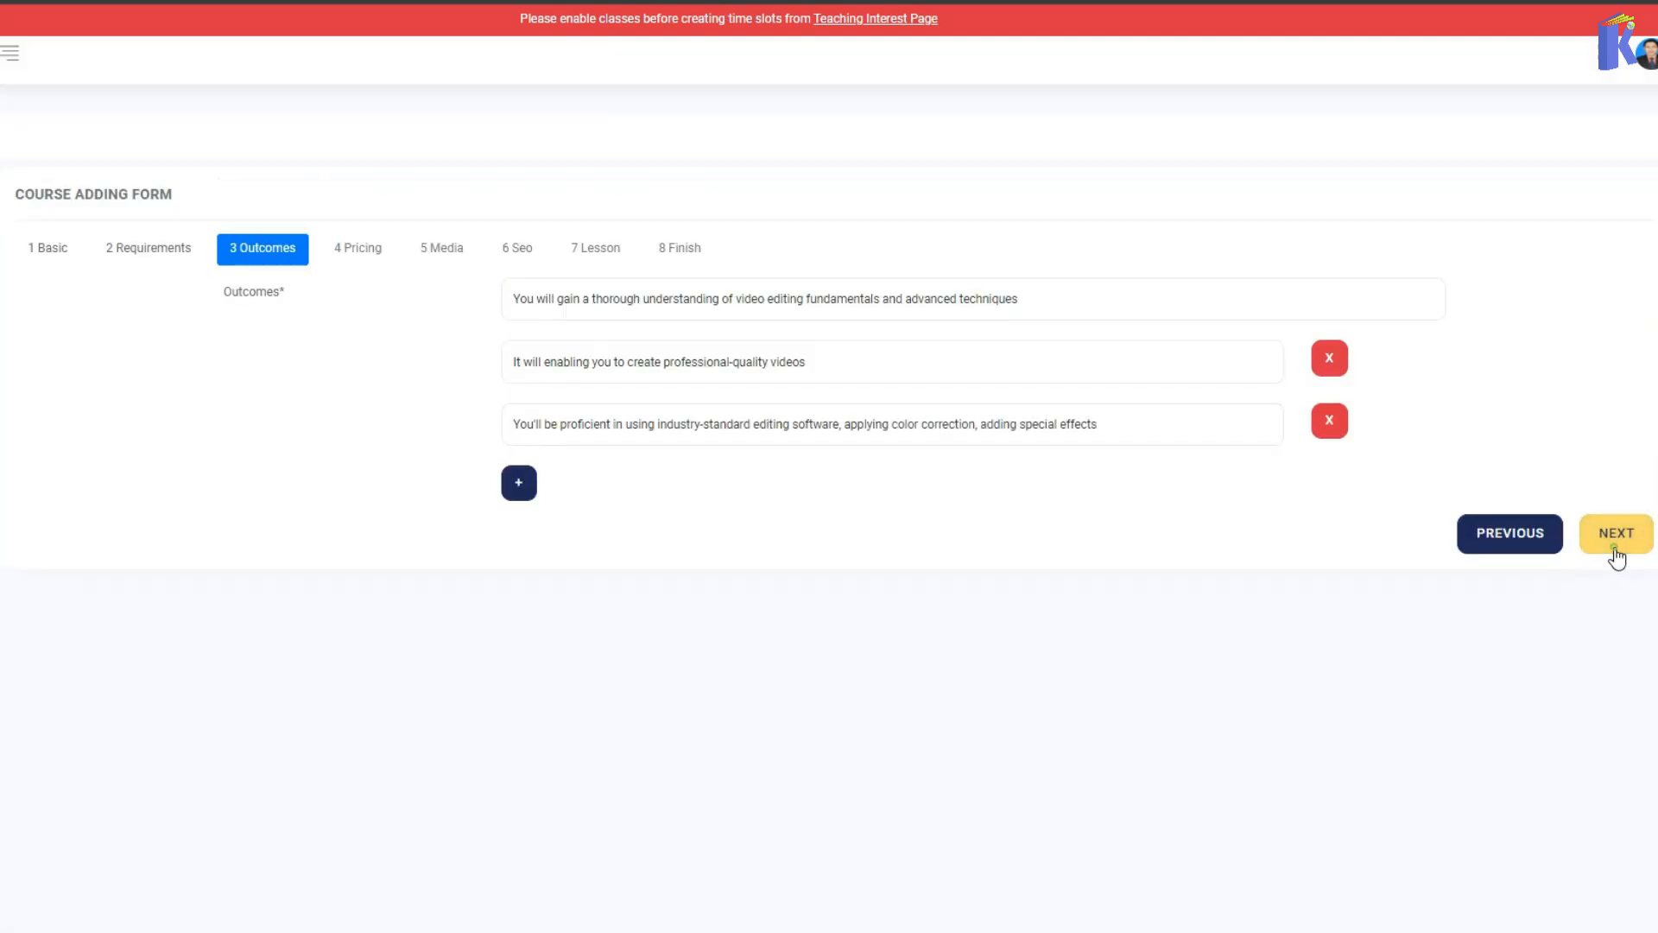
- Complete the three video-editing learning outcomes and set the course price to 100 with a discounted price of 75
click(1617, 557)
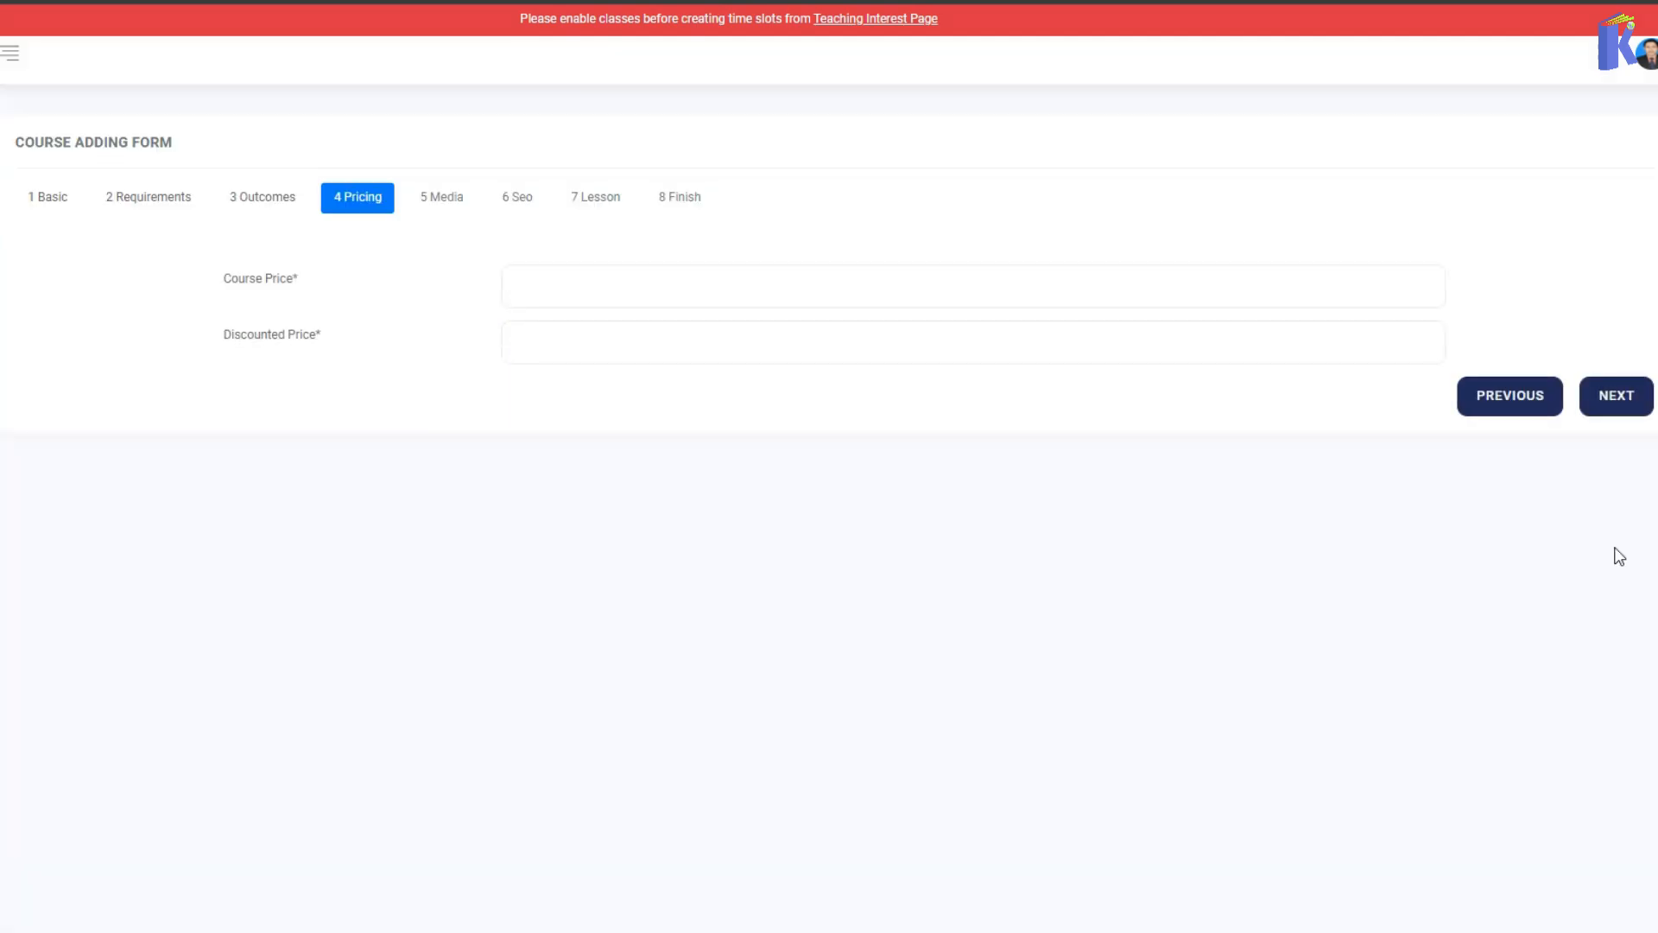
click(1611, 403)
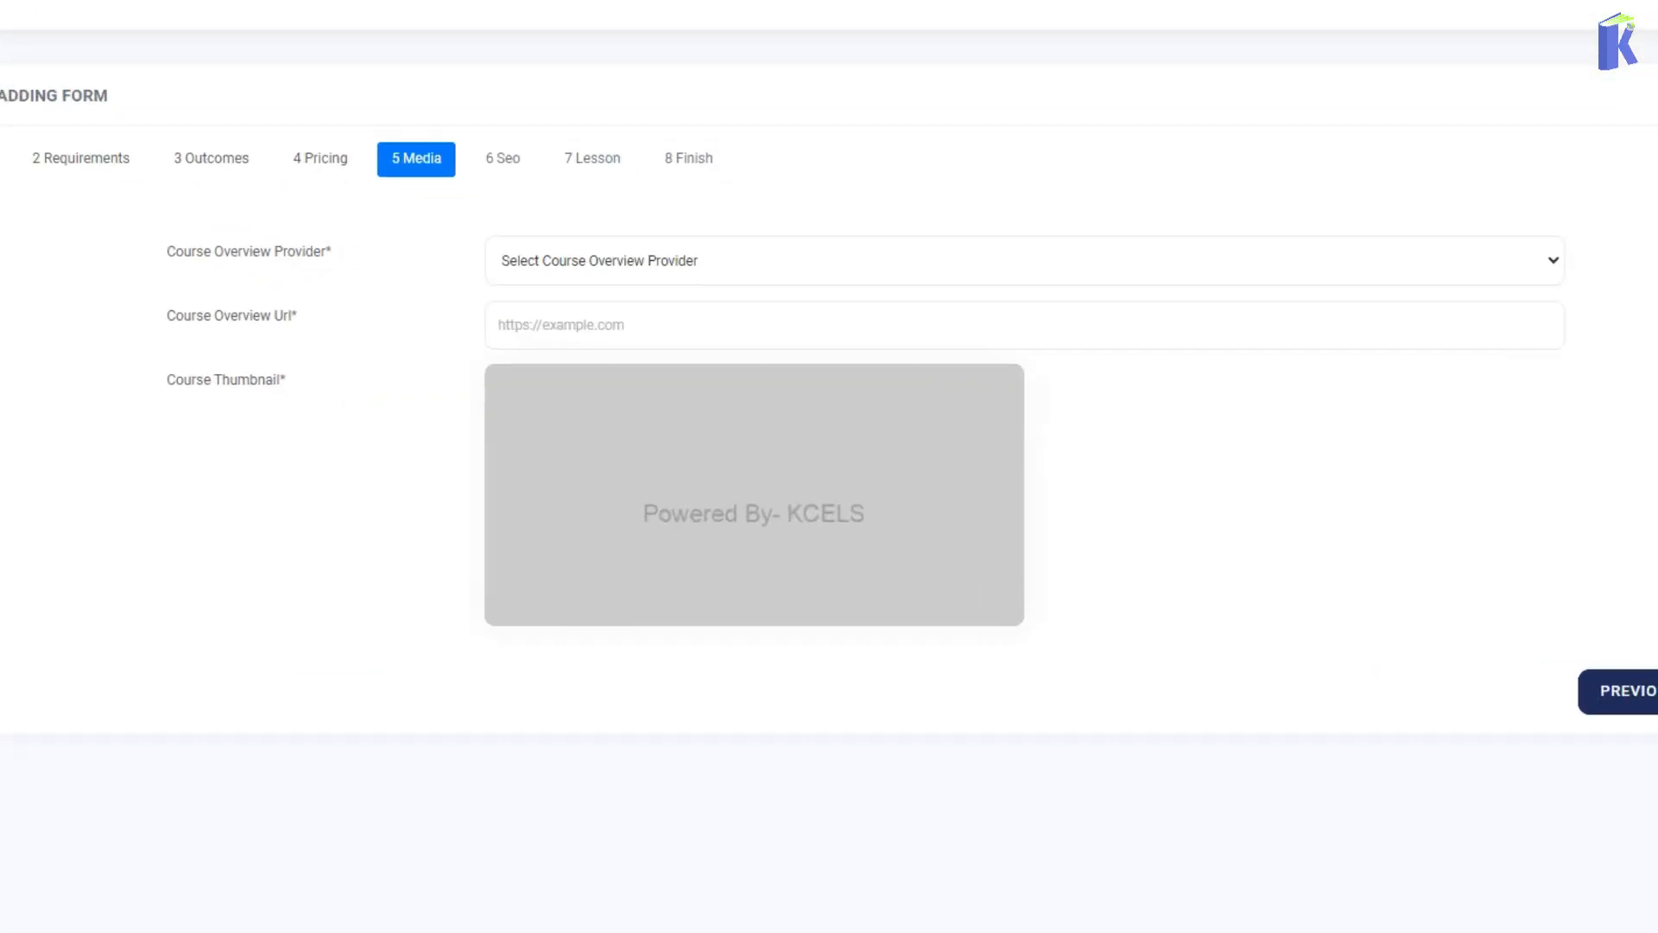
click(1355, 233)
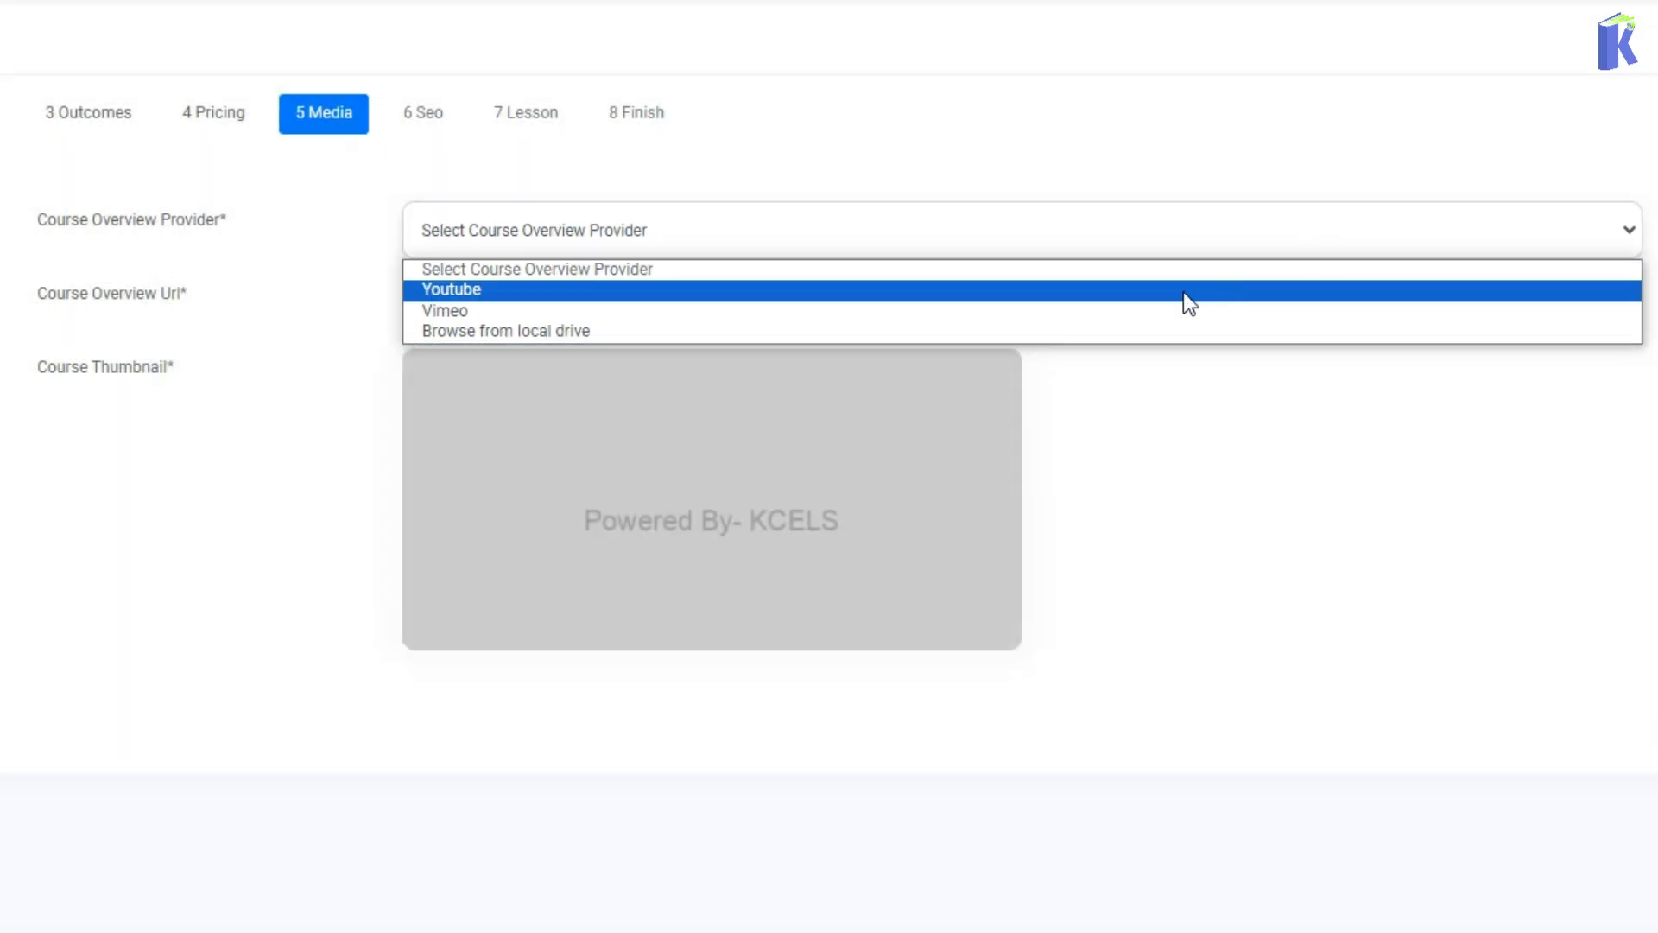
click(1183, 292)
click(1184, 293)
text(https://youtu.be/xOPN8ujEVgs?si=r66DPrjt33IsEa_l)
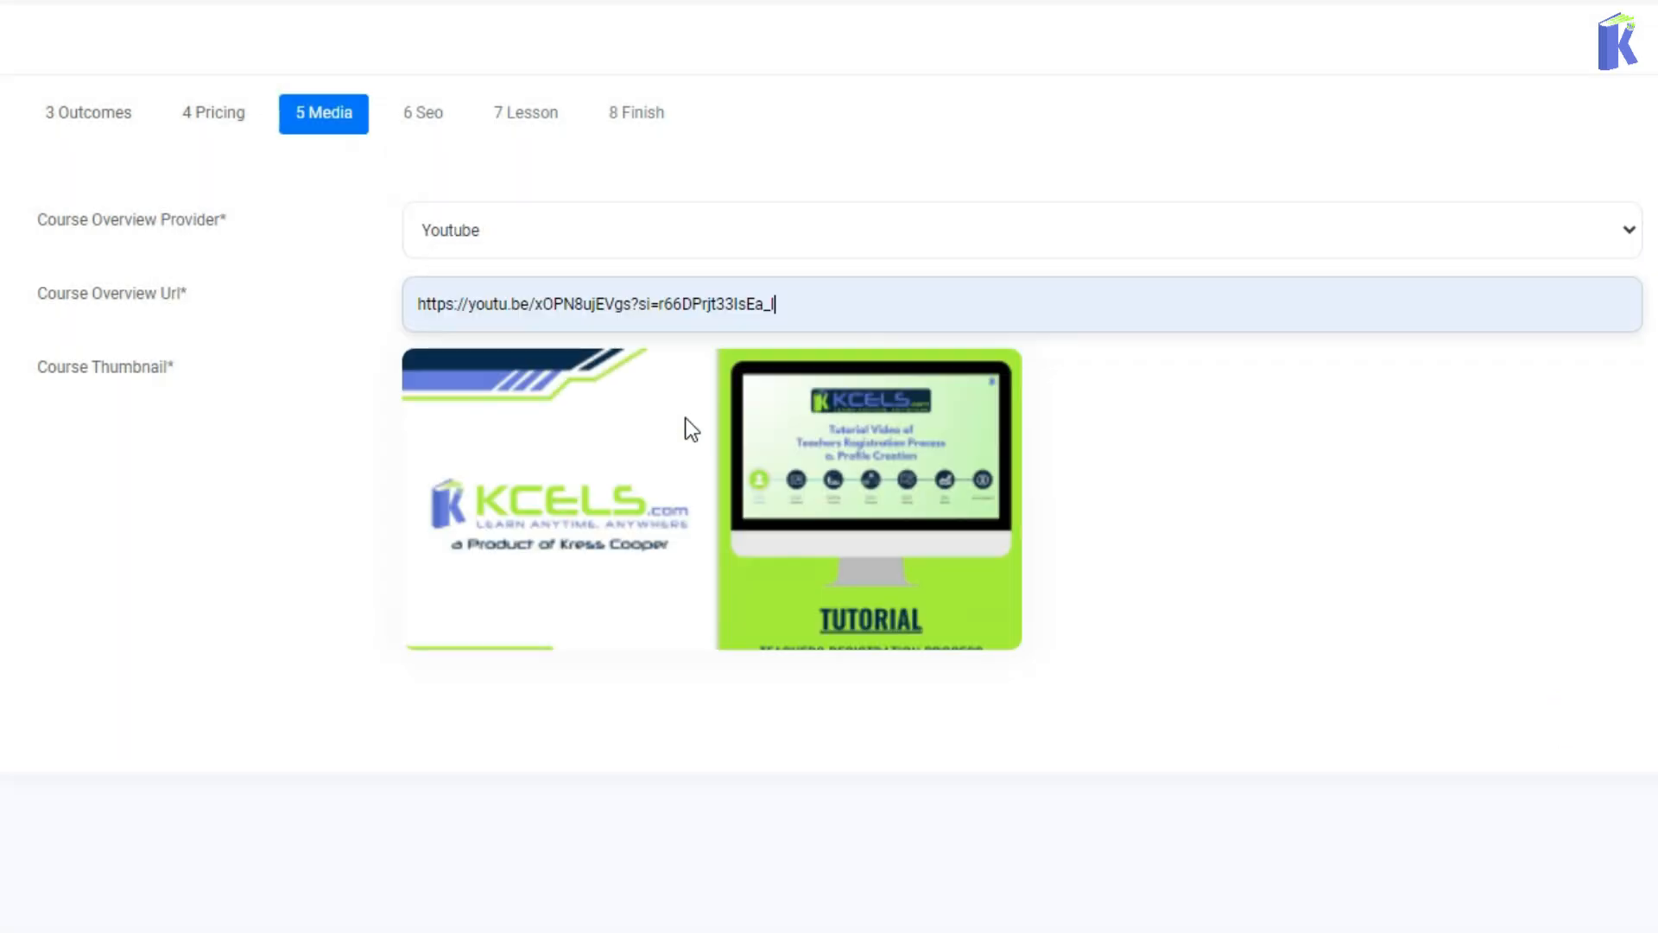
- Complete the SEO section with keywords "video editng", "editing", "video editing for beginners" and "color correction", plus a meta description of the course
click(1657, 740)
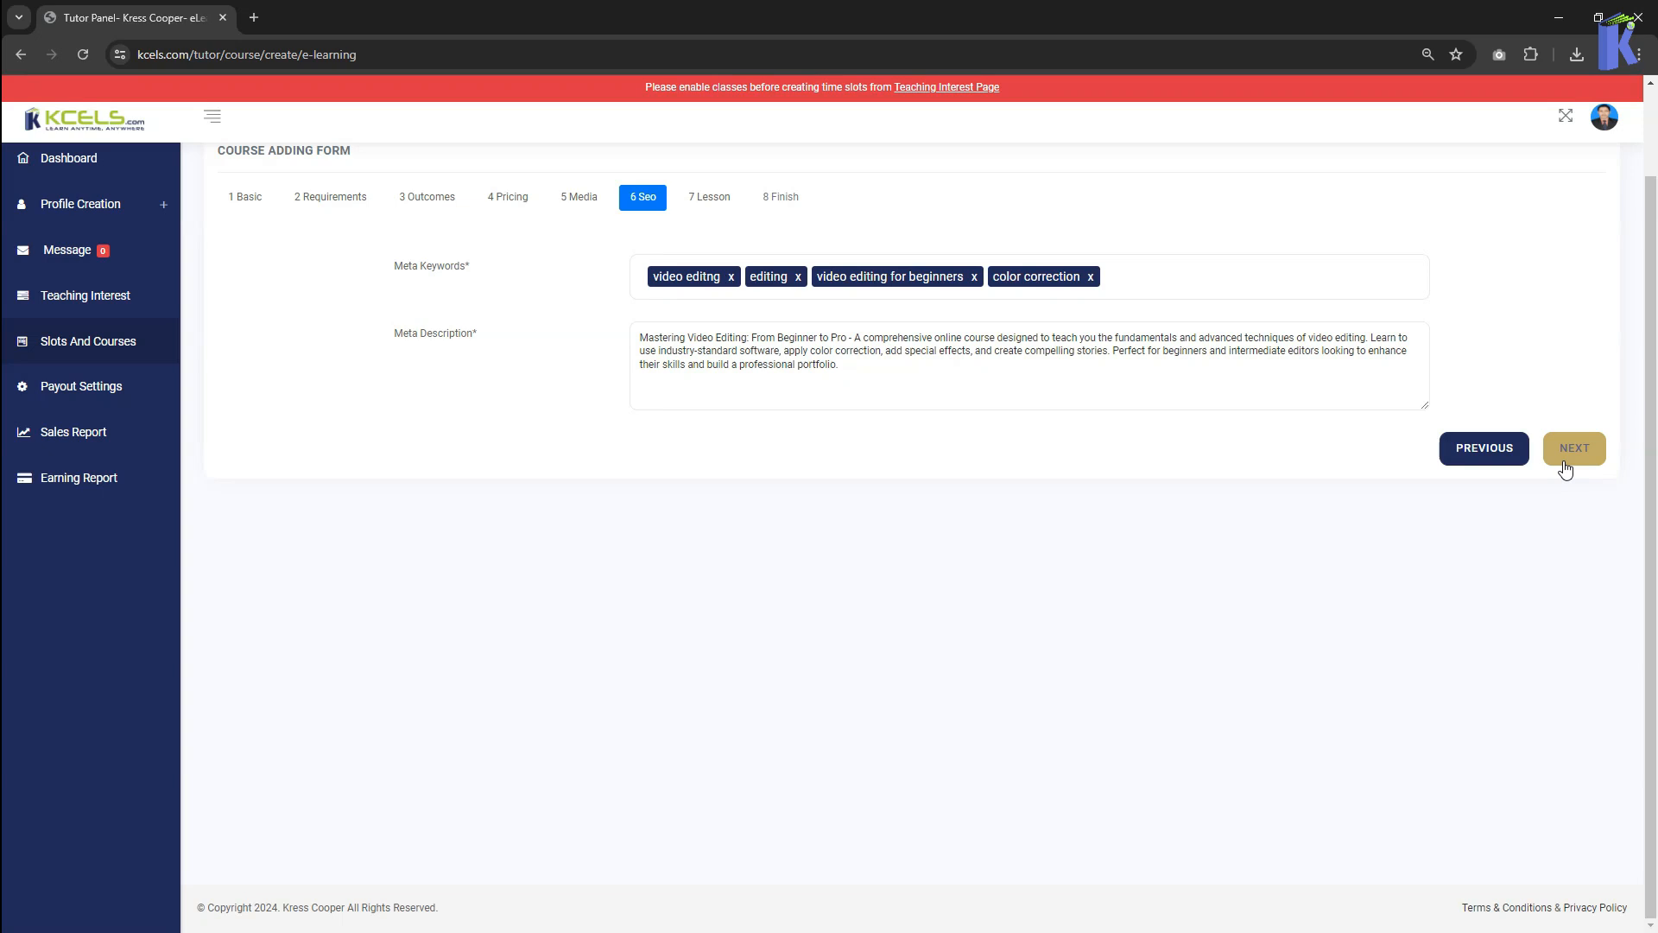
click(1565, 466)
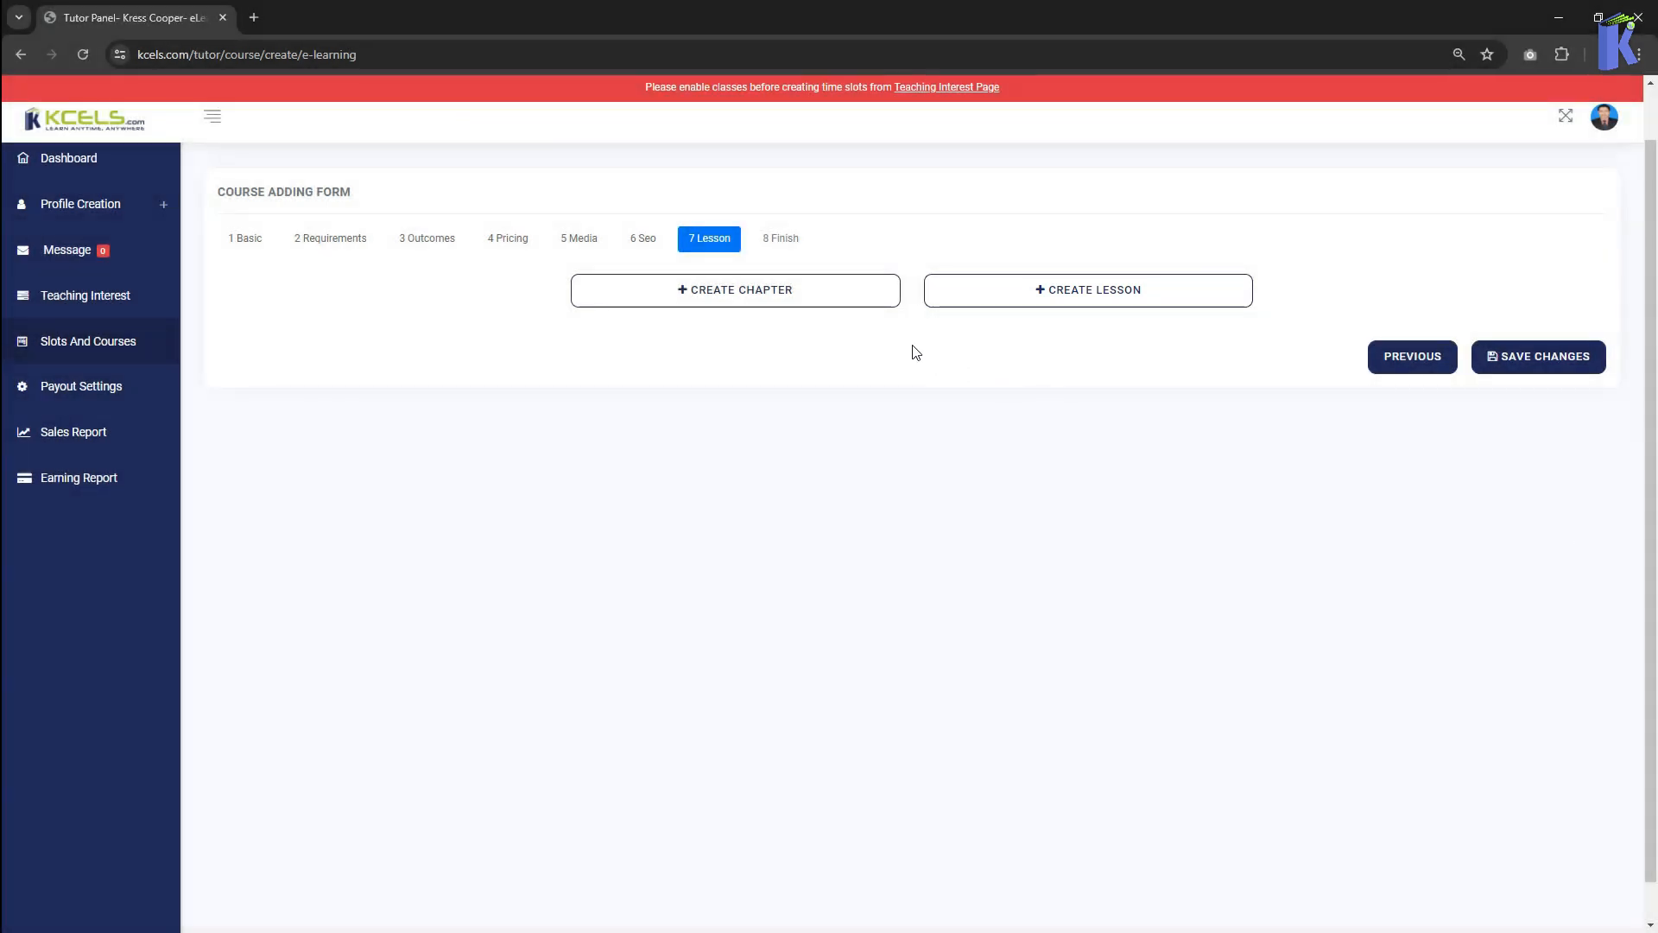
- Create a chapter titled Introduction with a price of 15 and a discounted price of 12
click(855, 298)
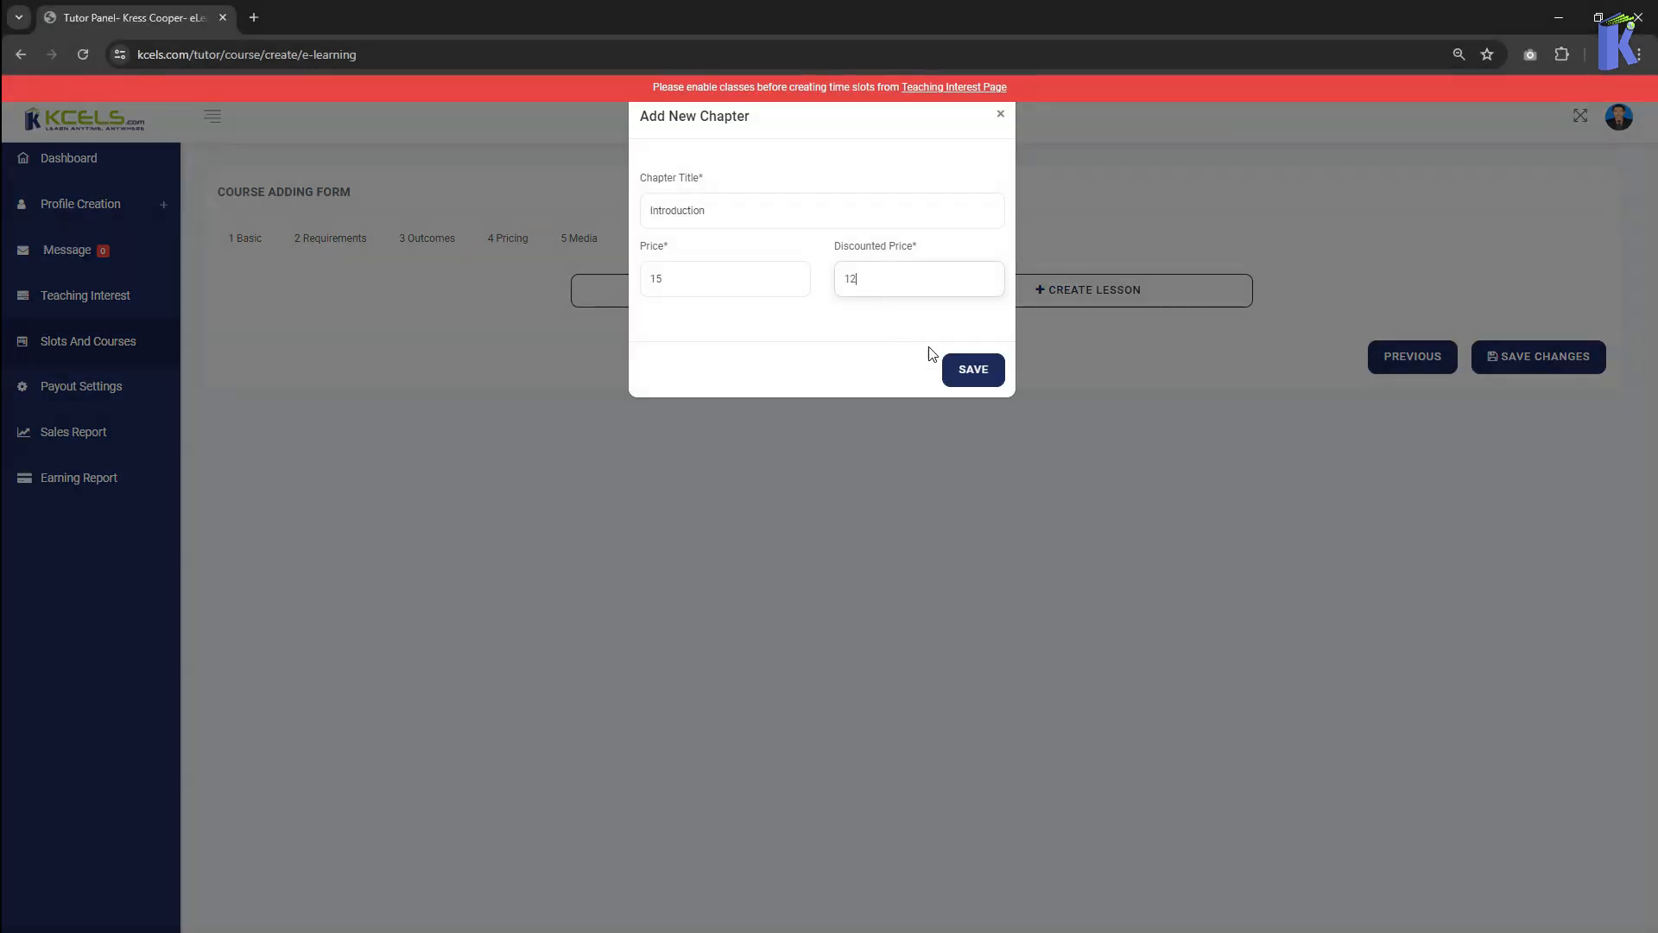
click(961, 374)
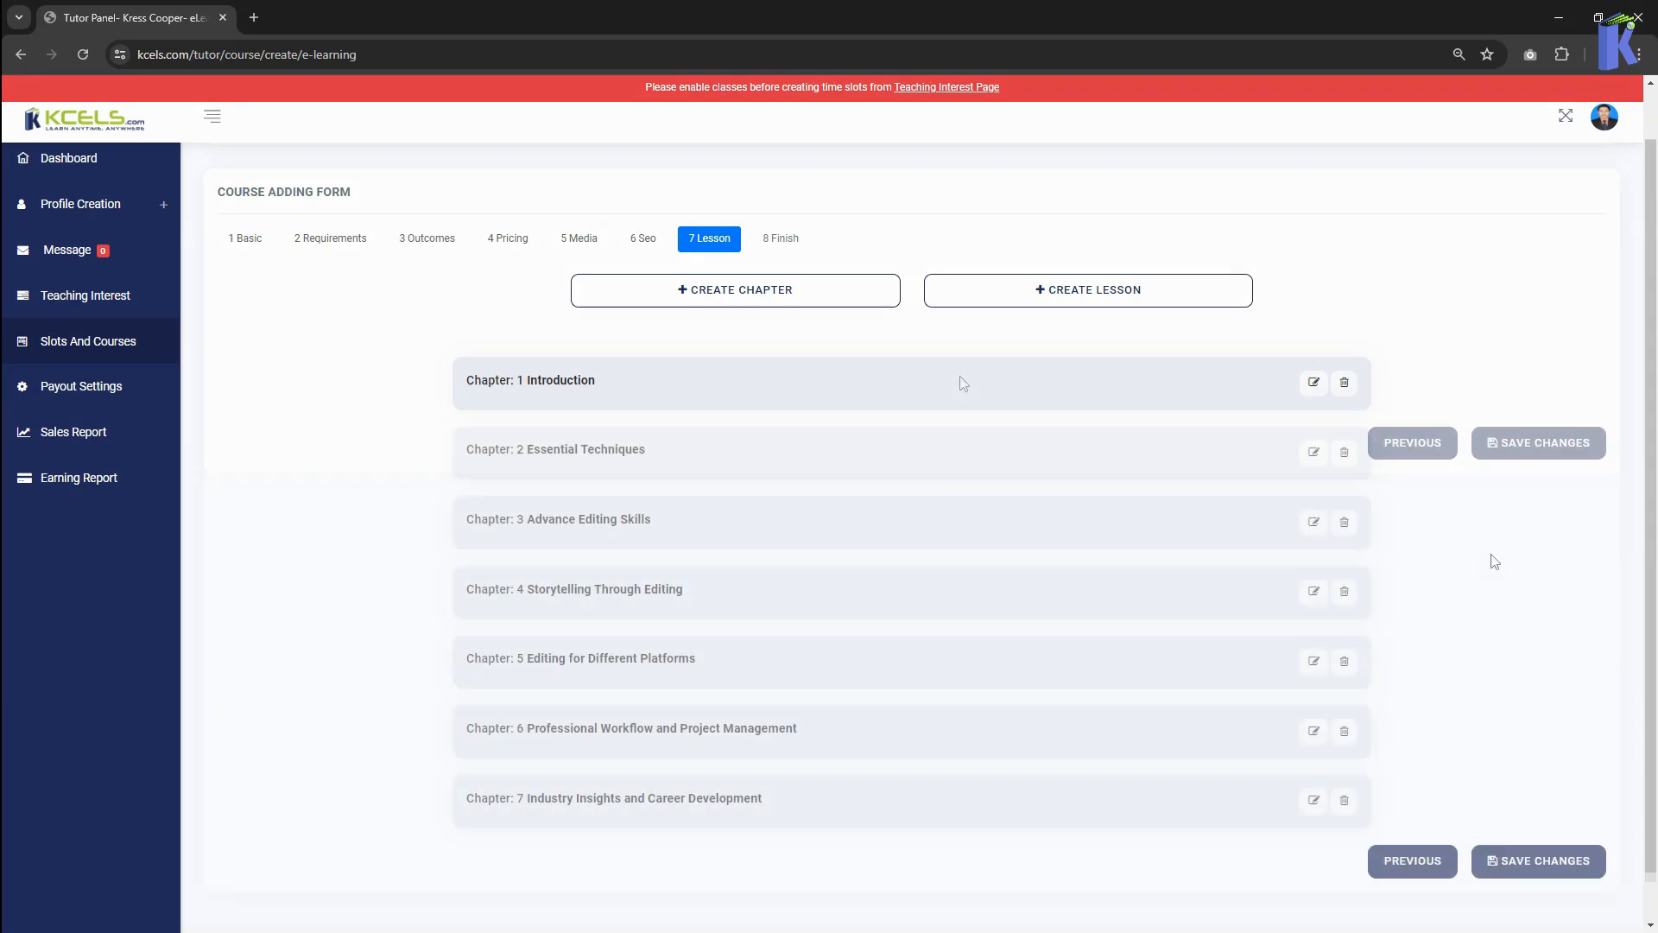
- Start a new lesson in the Introduction chapter with Youtube as the lesson type
click(1235, 298)
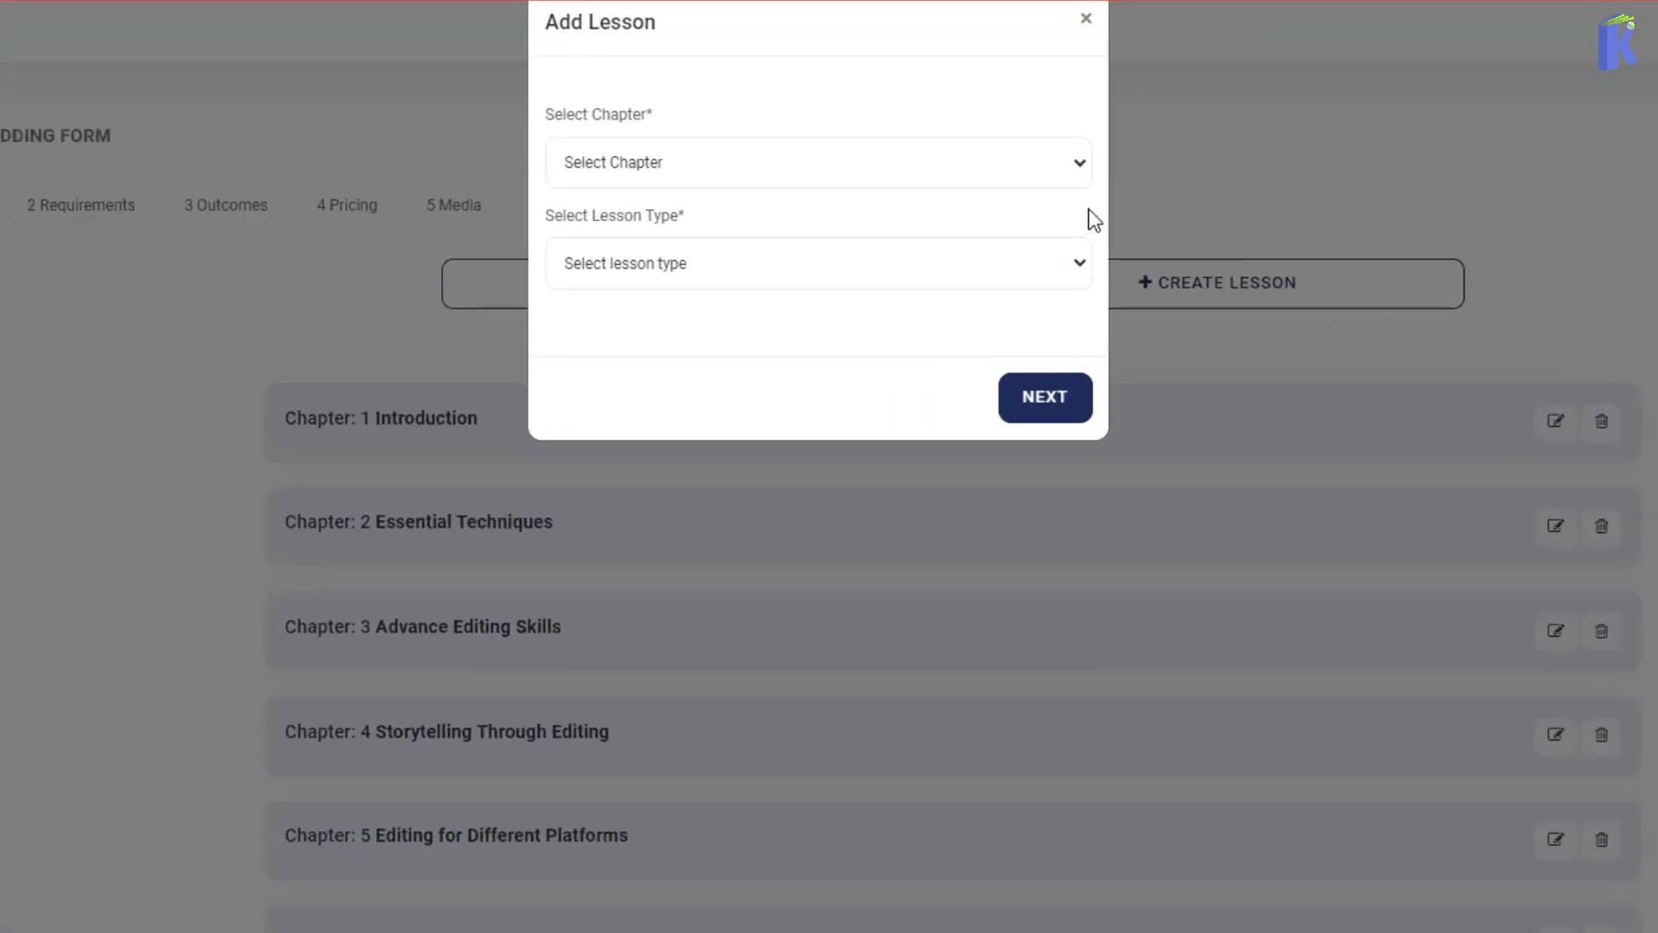
click(966, 212)
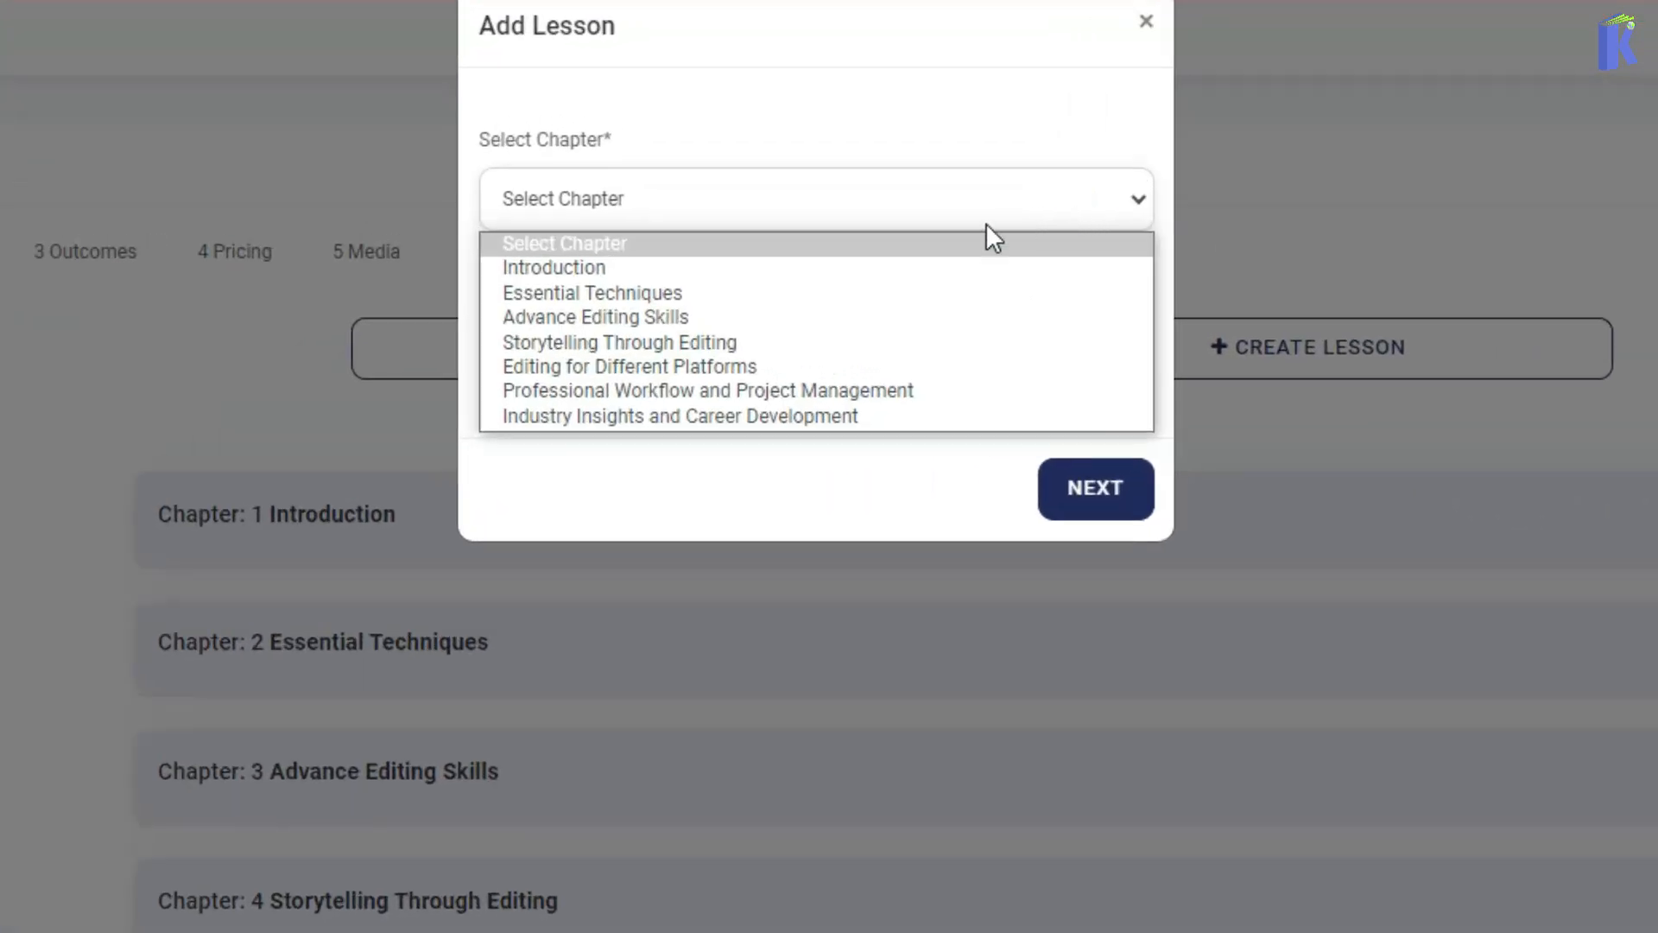
click(838, 219)
click(837, 330)
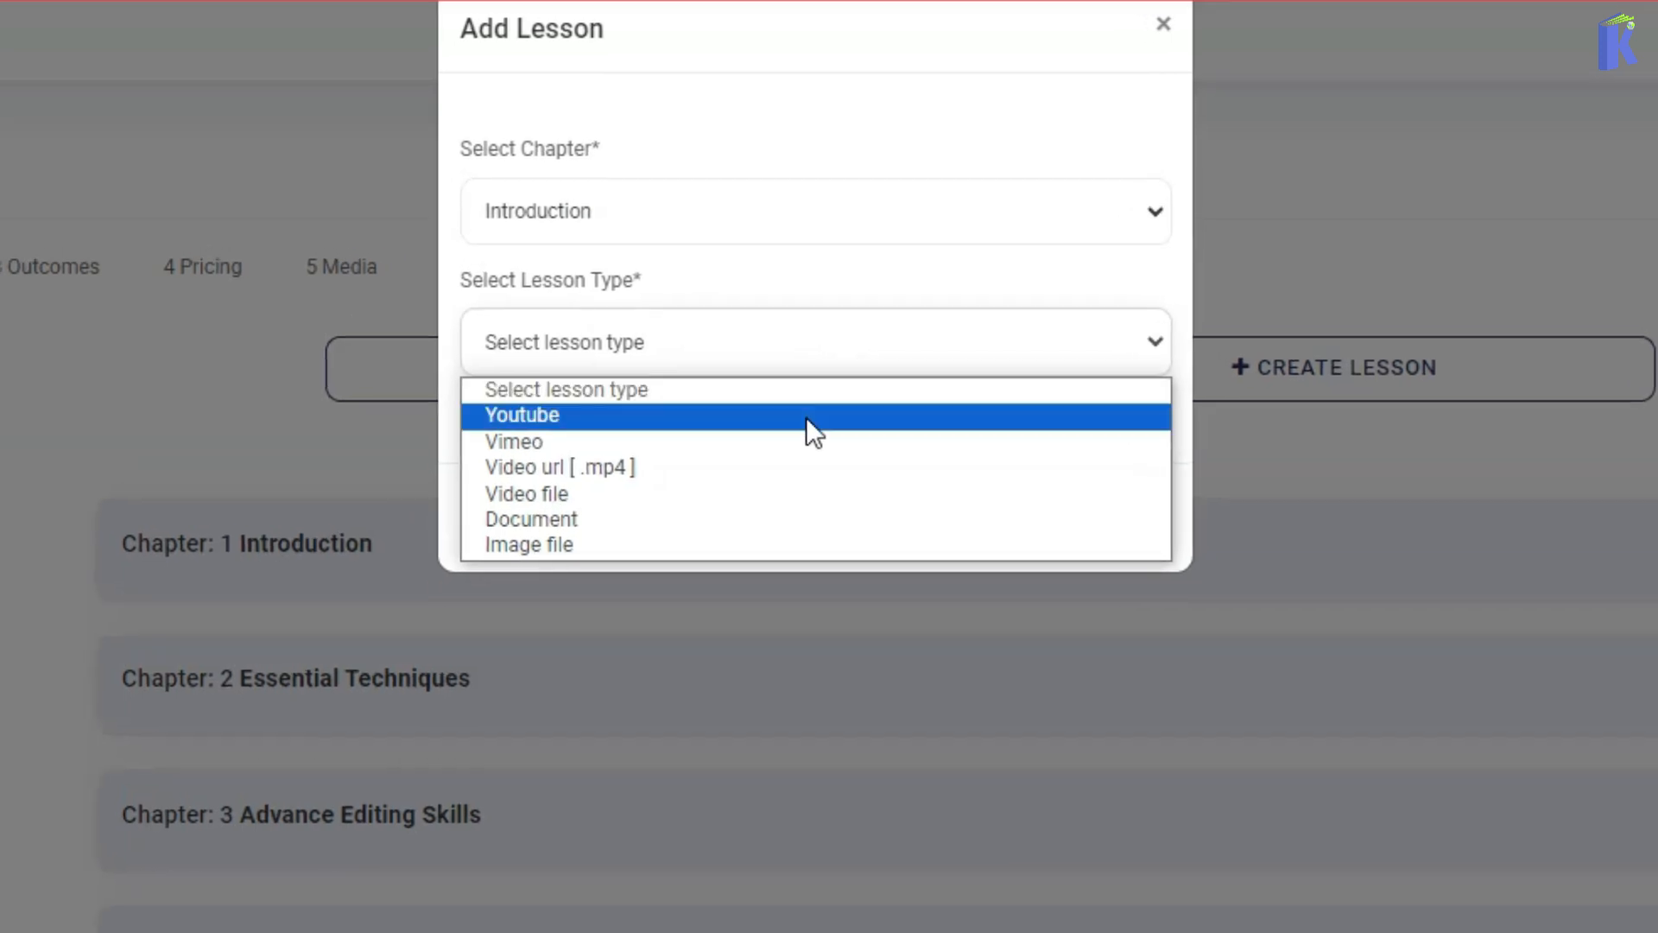
click(806, 416)
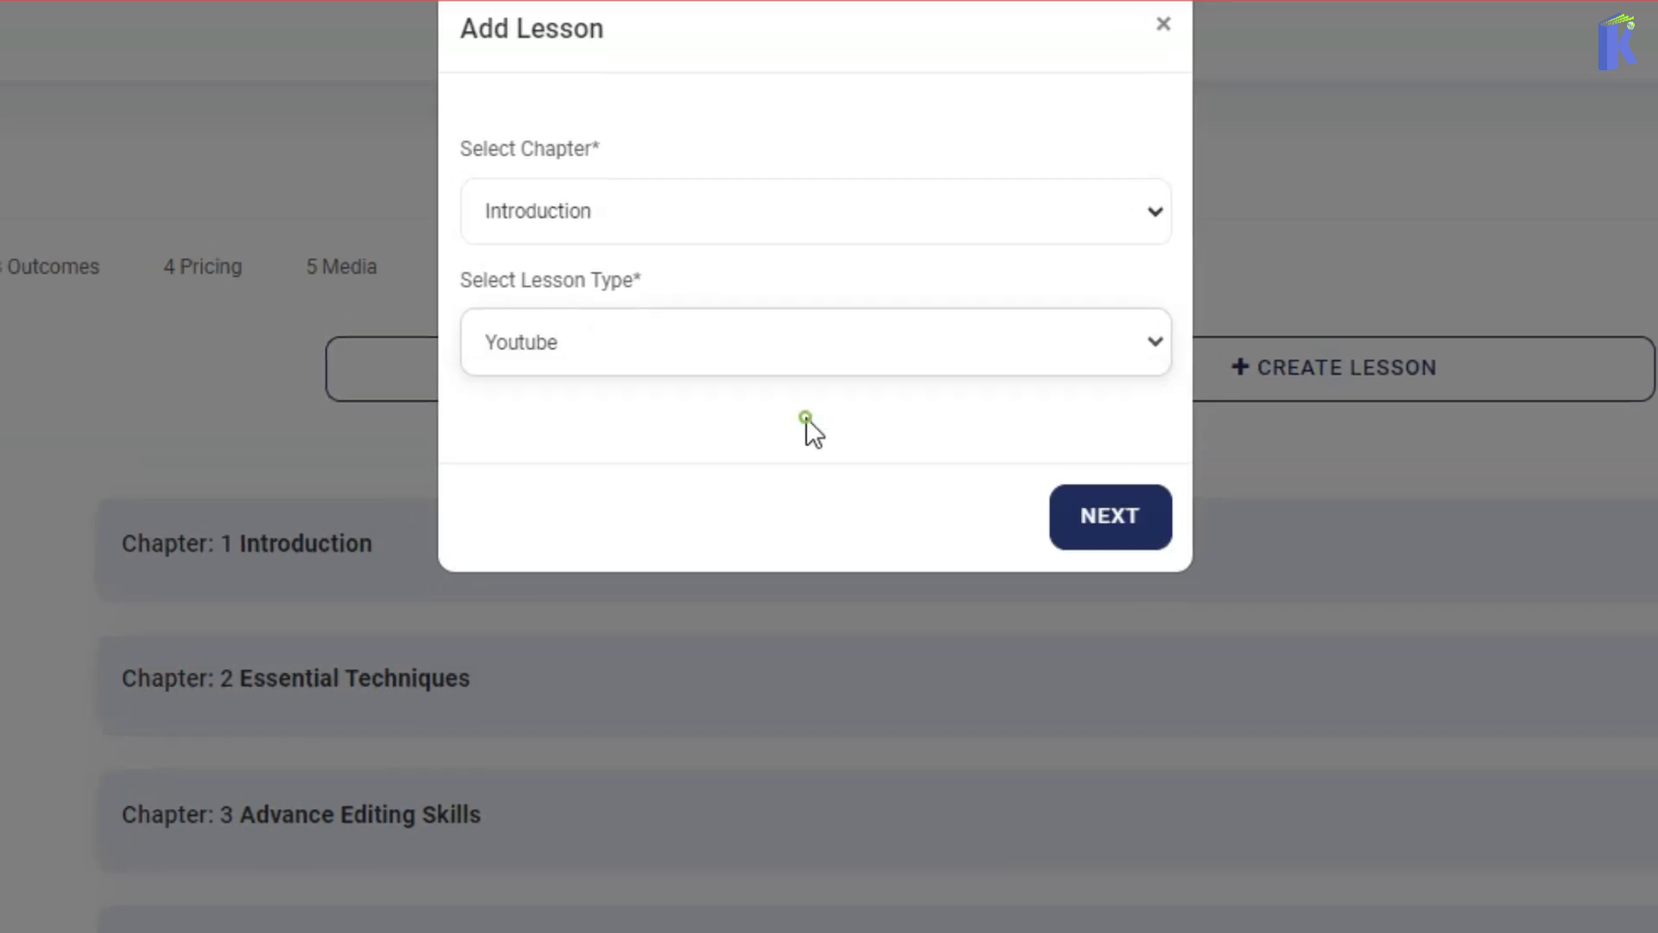
click(1145, 527)
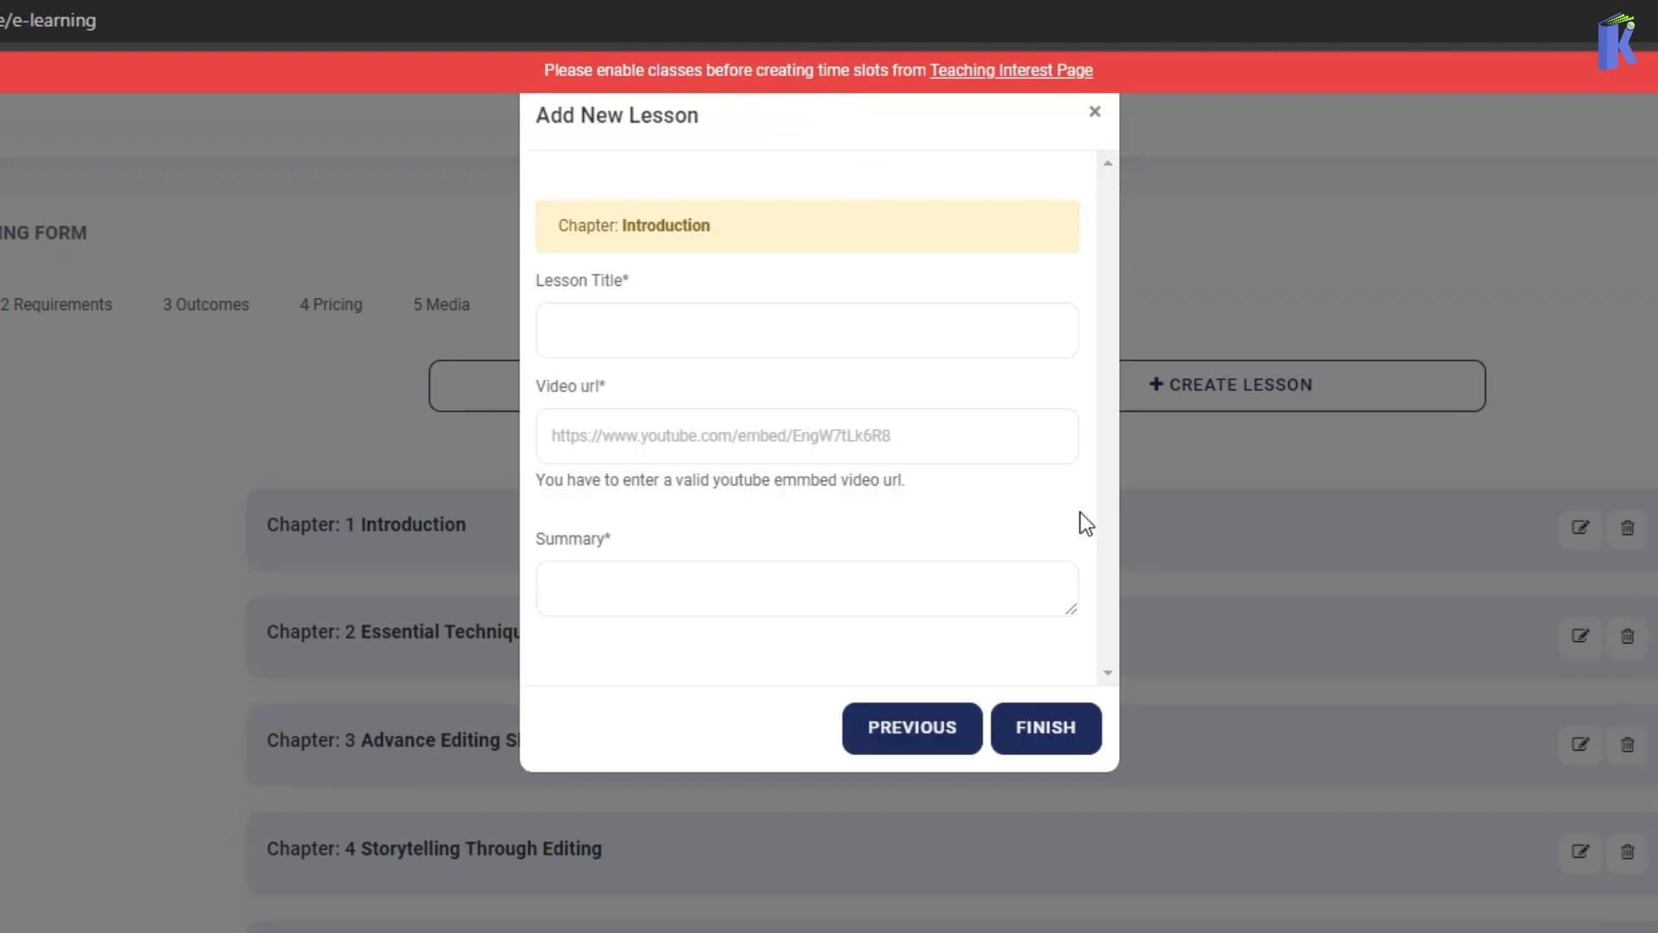
click(956, 437)
text(https://youtu.be/_6SmfJFvxPA?si=8AWIVGmLtSrGRKRa)
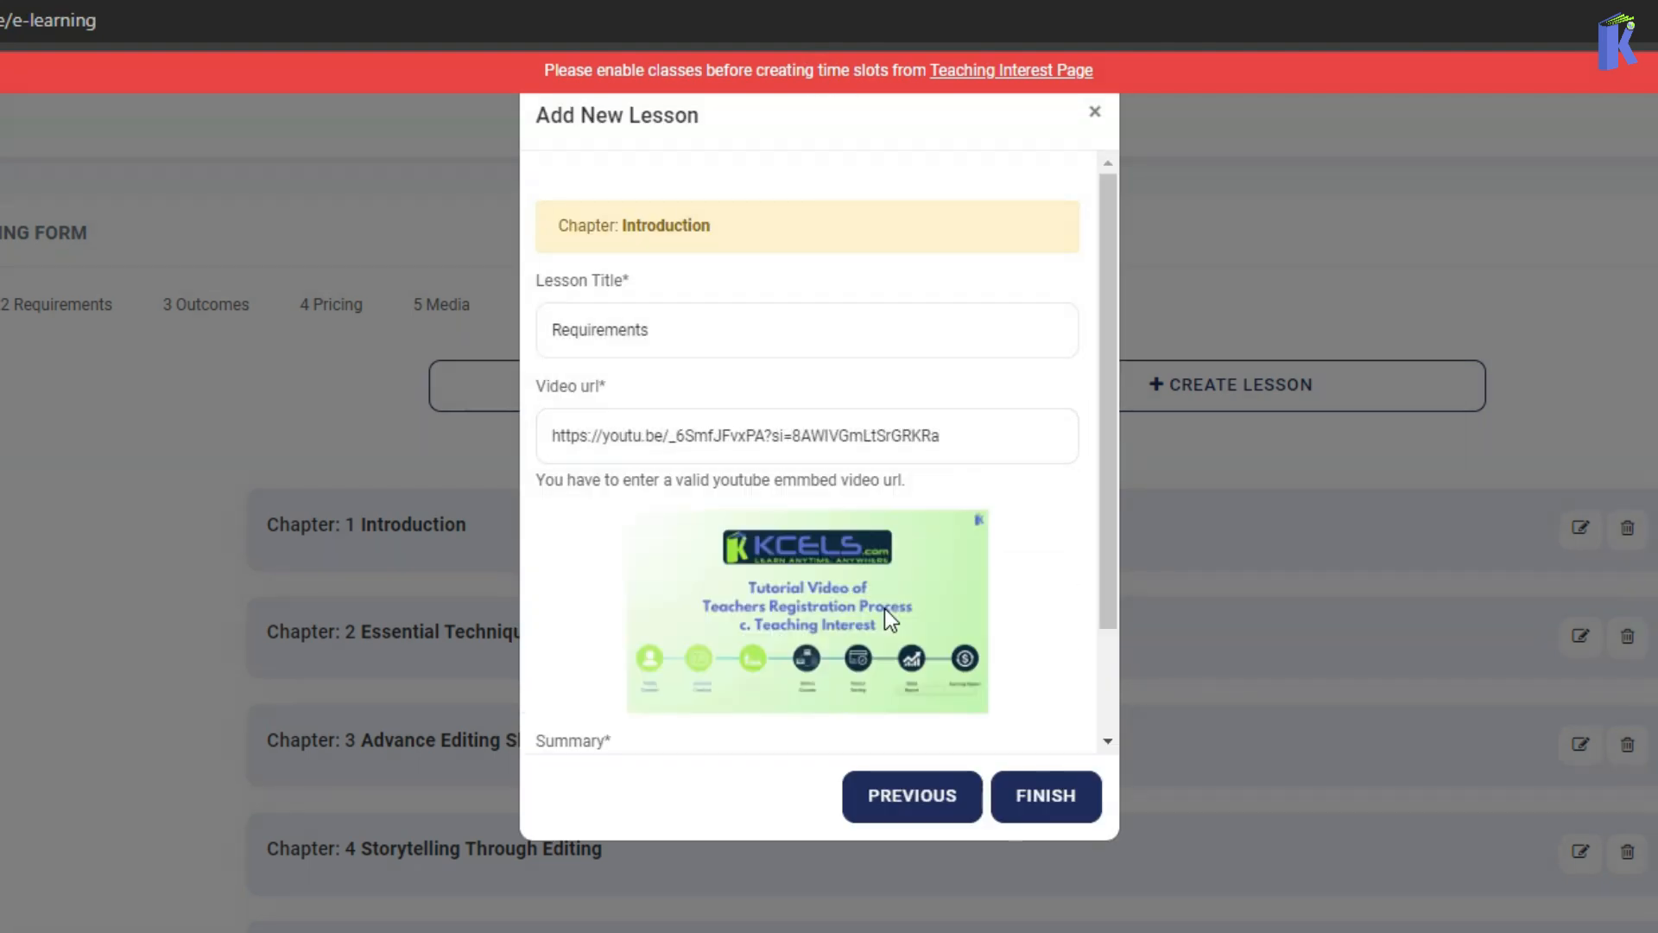
scroll(885, 608, down, 2)
click(871, 662)
text(Pre Requirements for Video Editing)
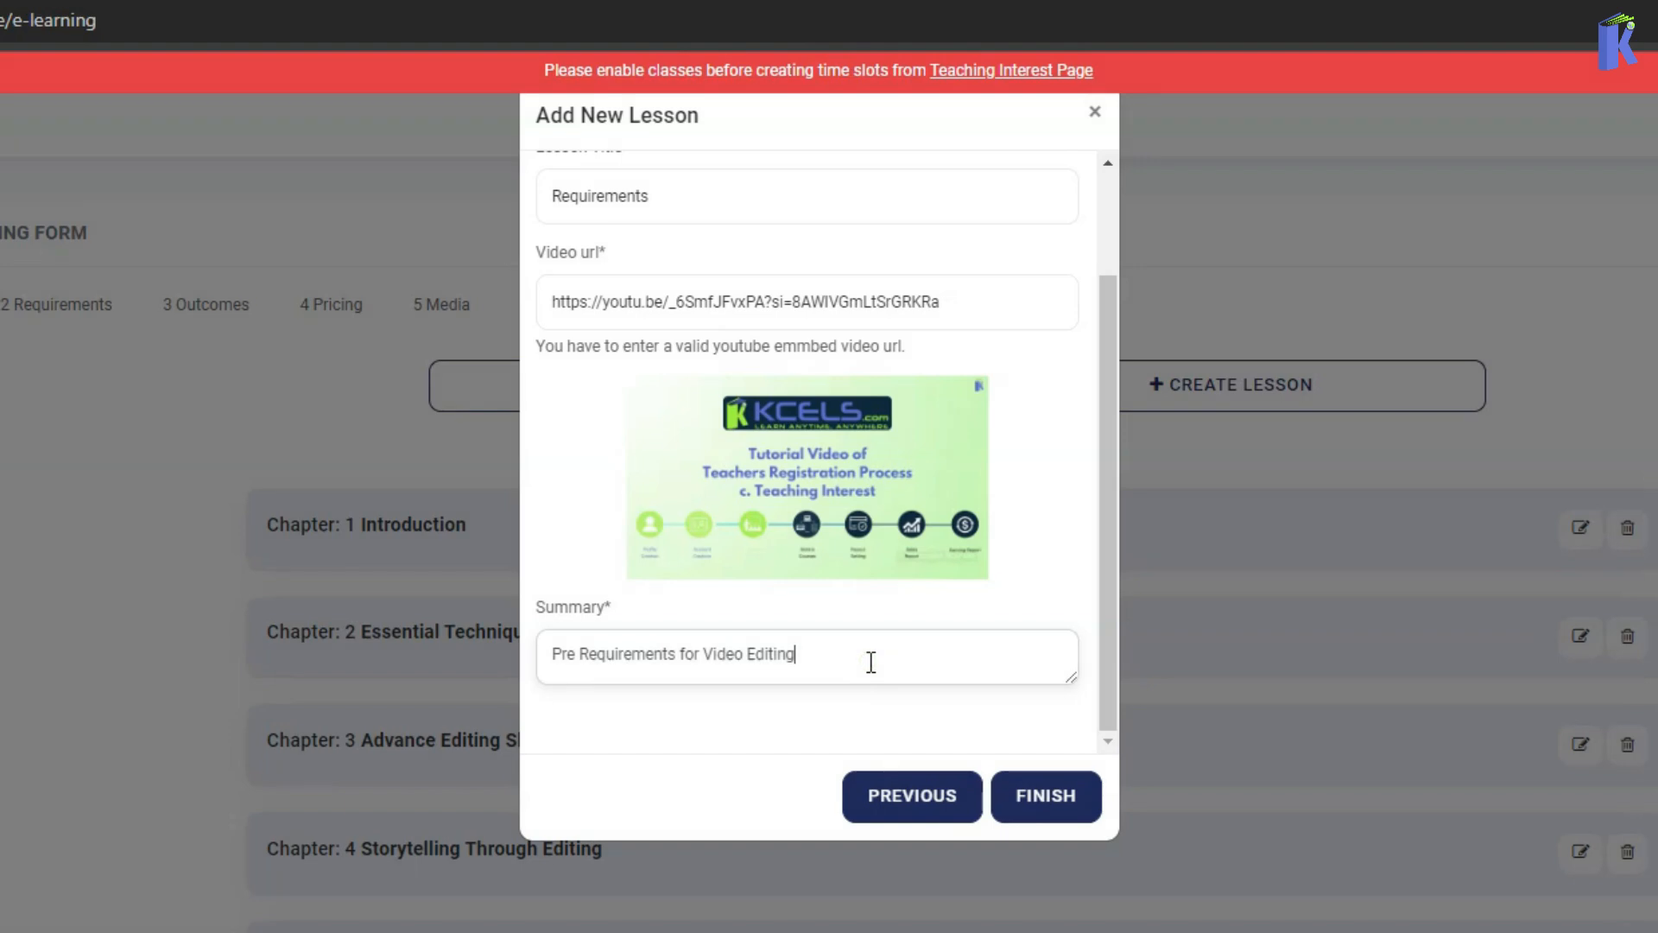
click(1067, 795)
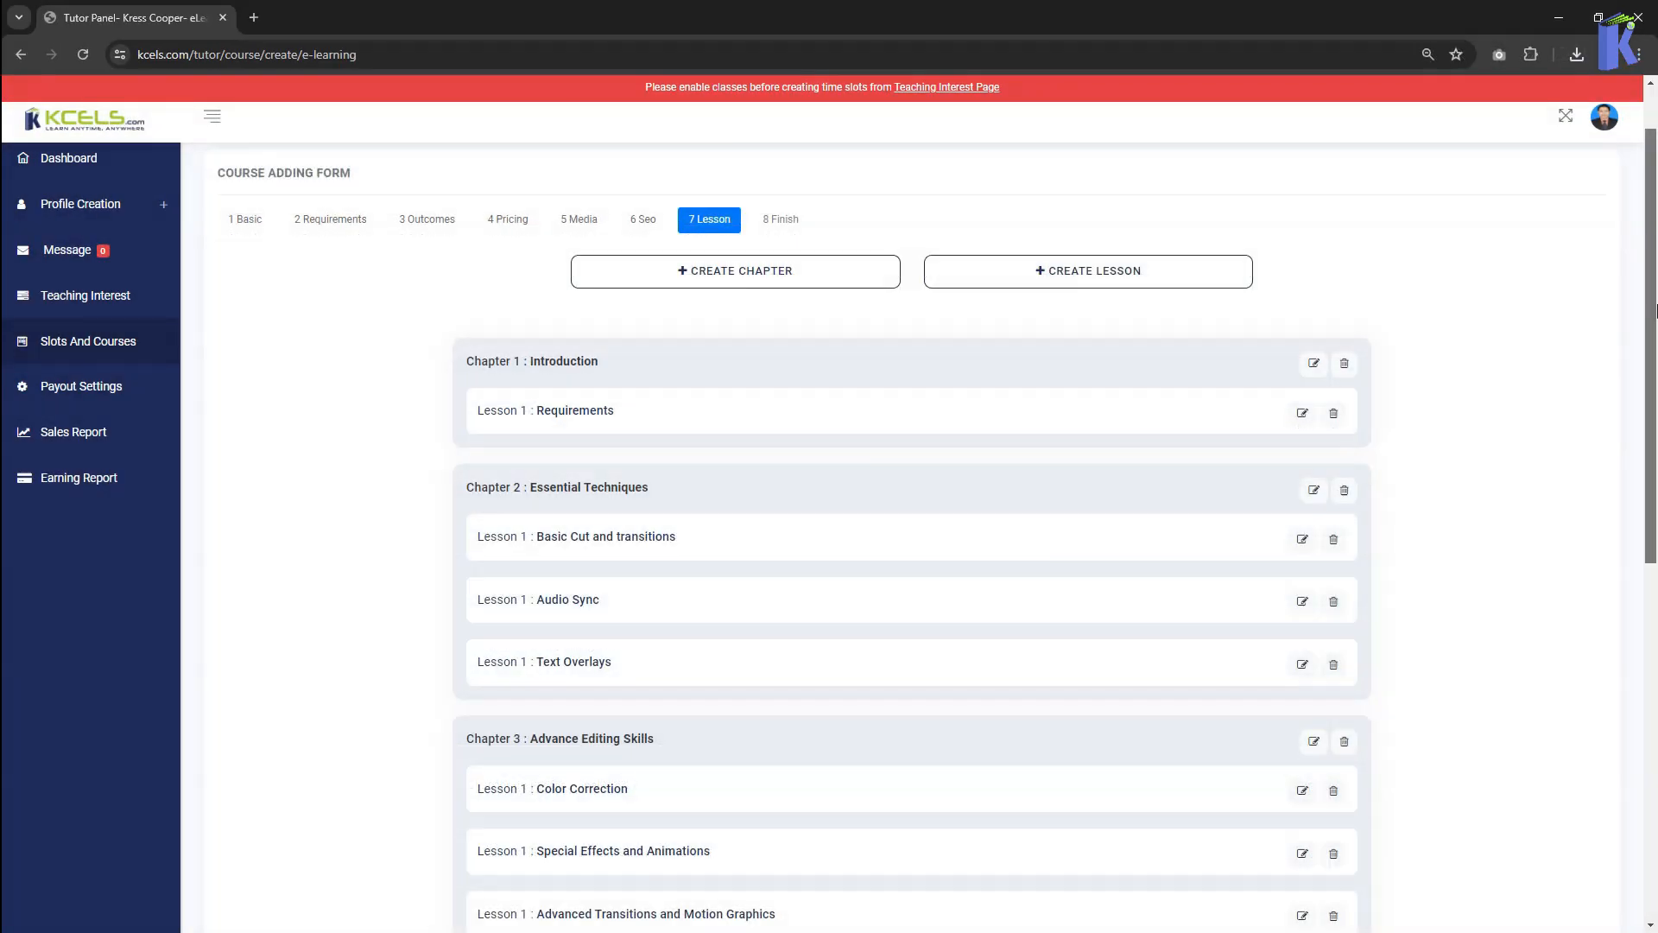
- Review the full chapter and lesson list, save the course changes and finish the course creation
scroll(1655, 364, down, 1)
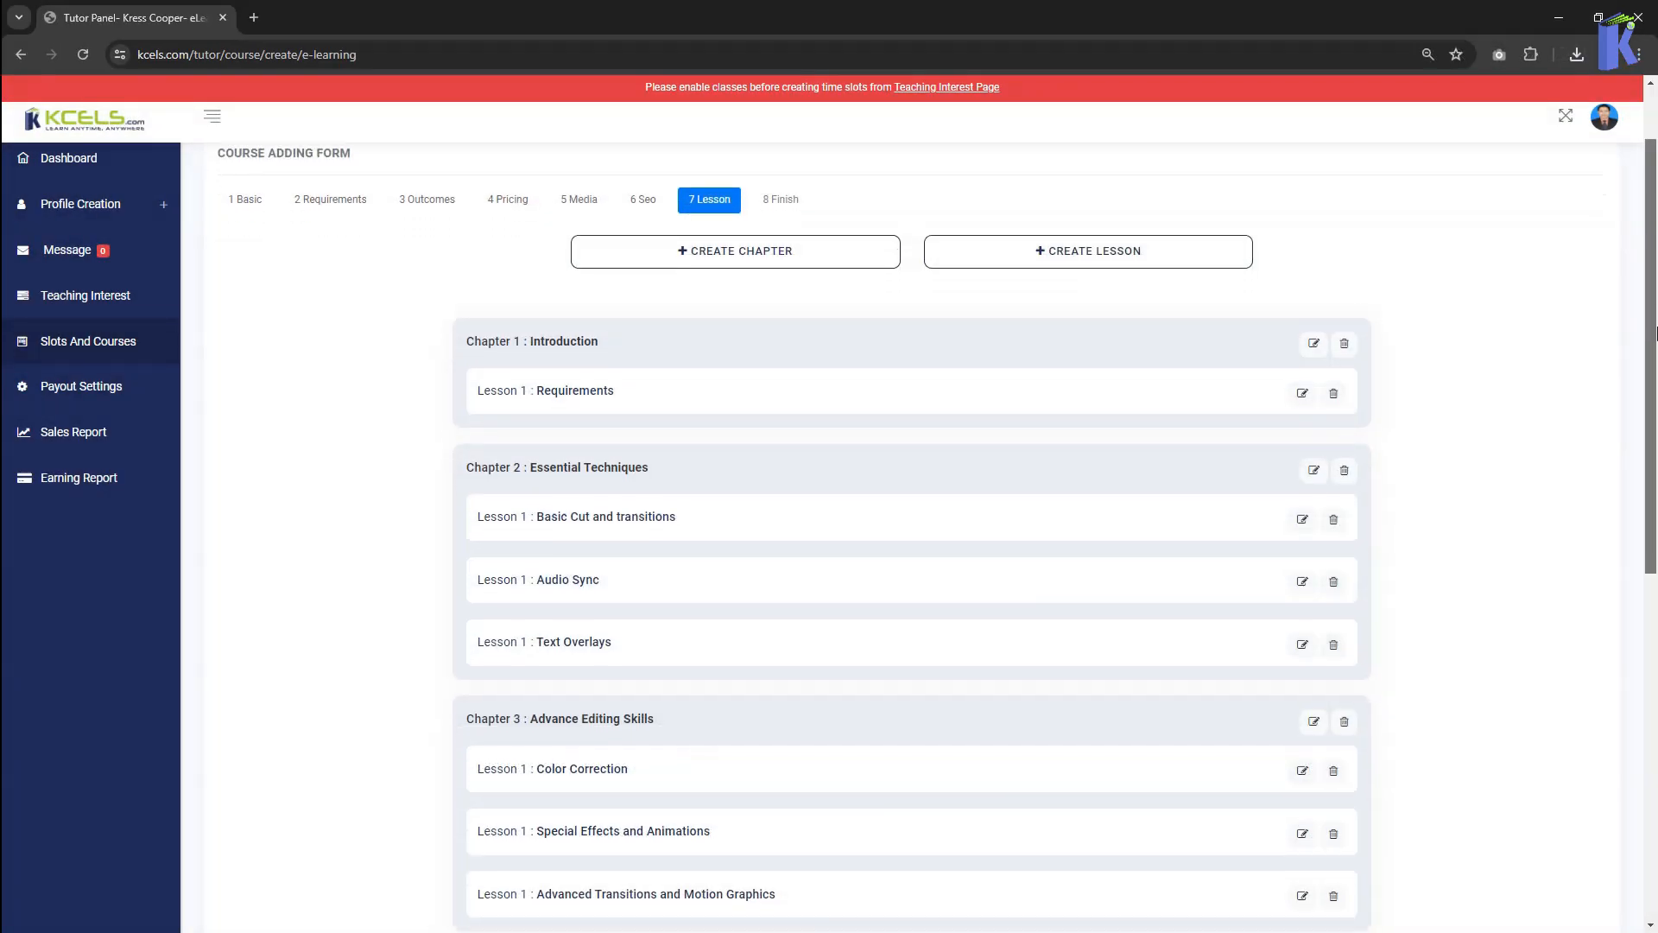
scroll(1655, 363, down, 6)
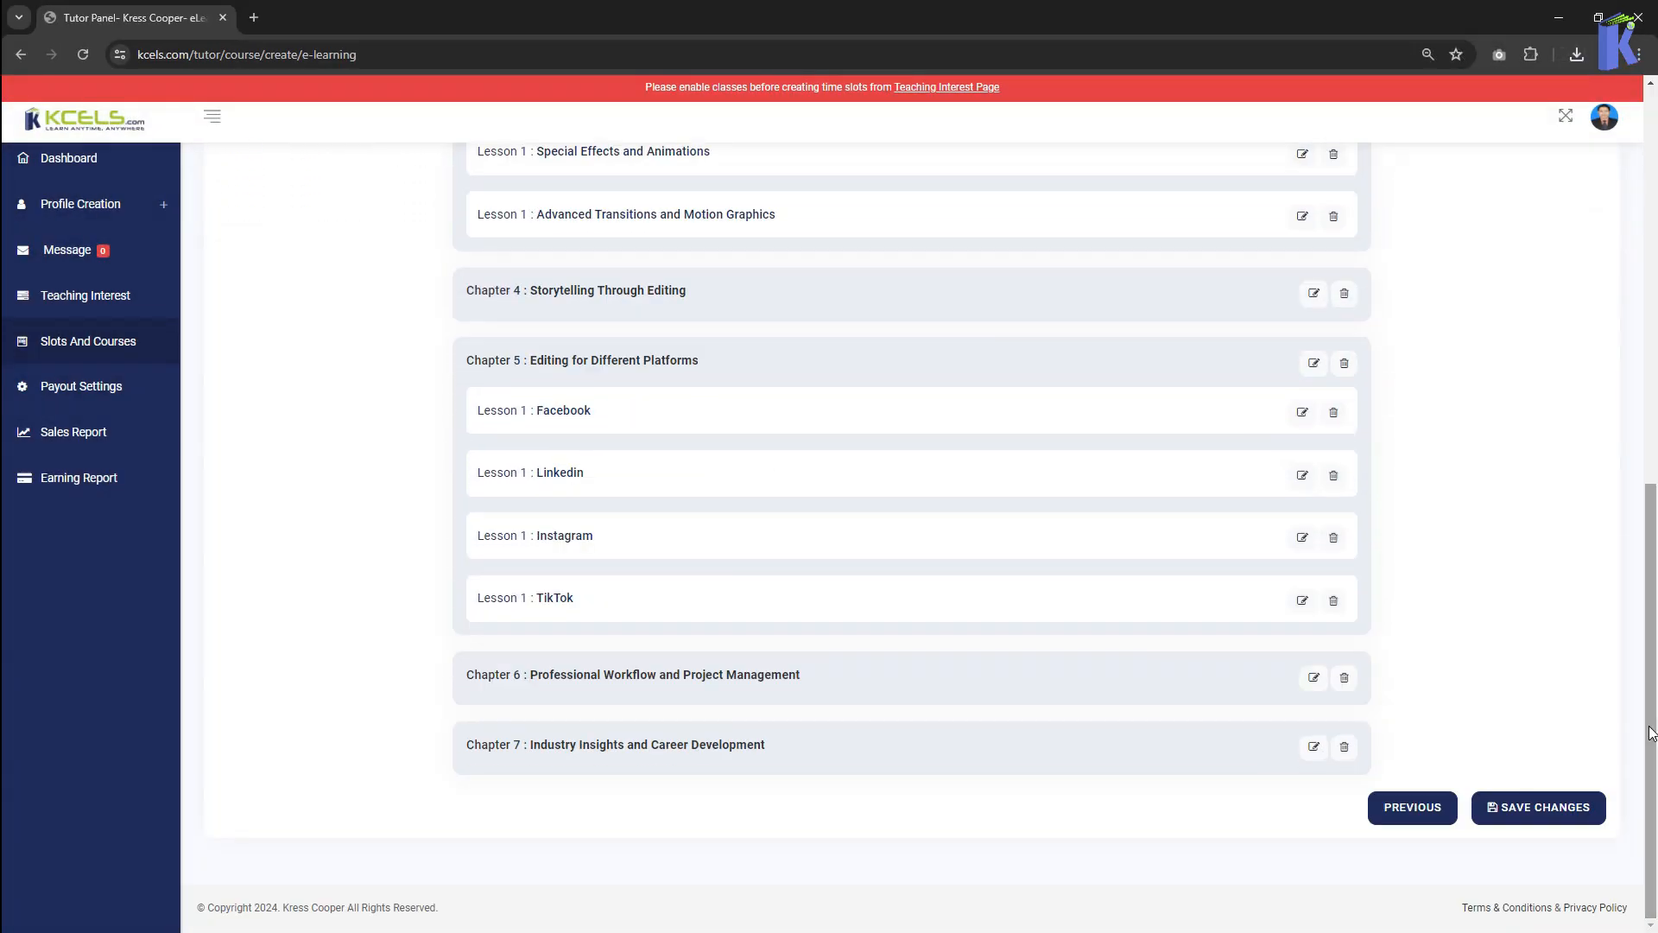
click(1598, 810)
click(803, 588)
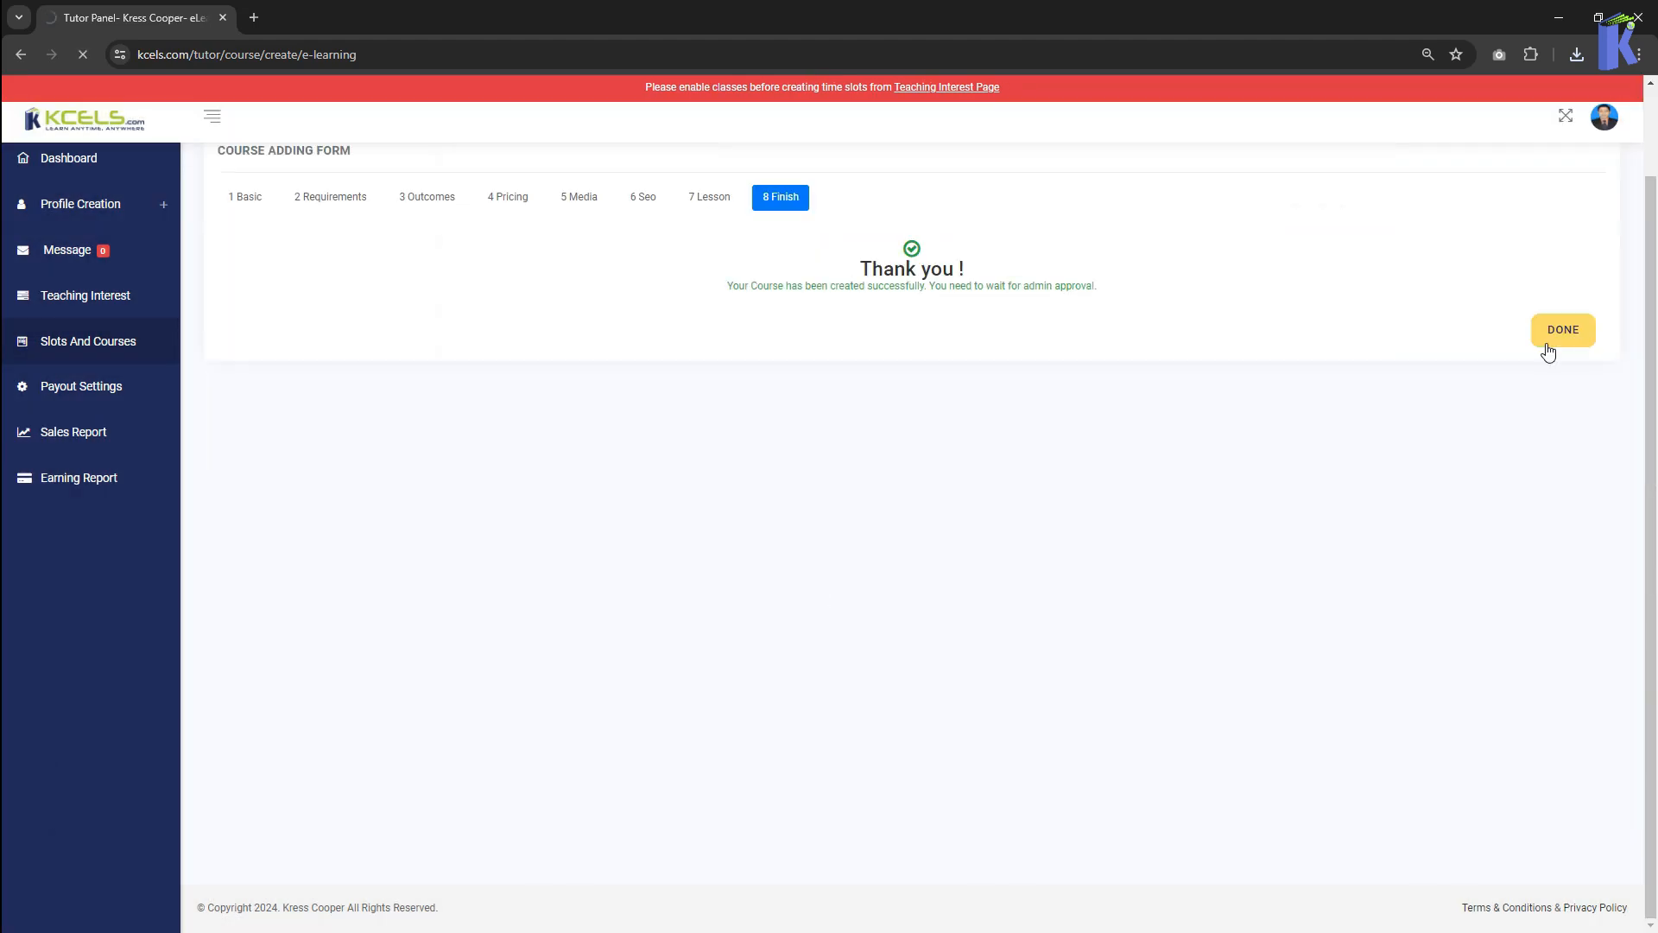
click(1546, 344)
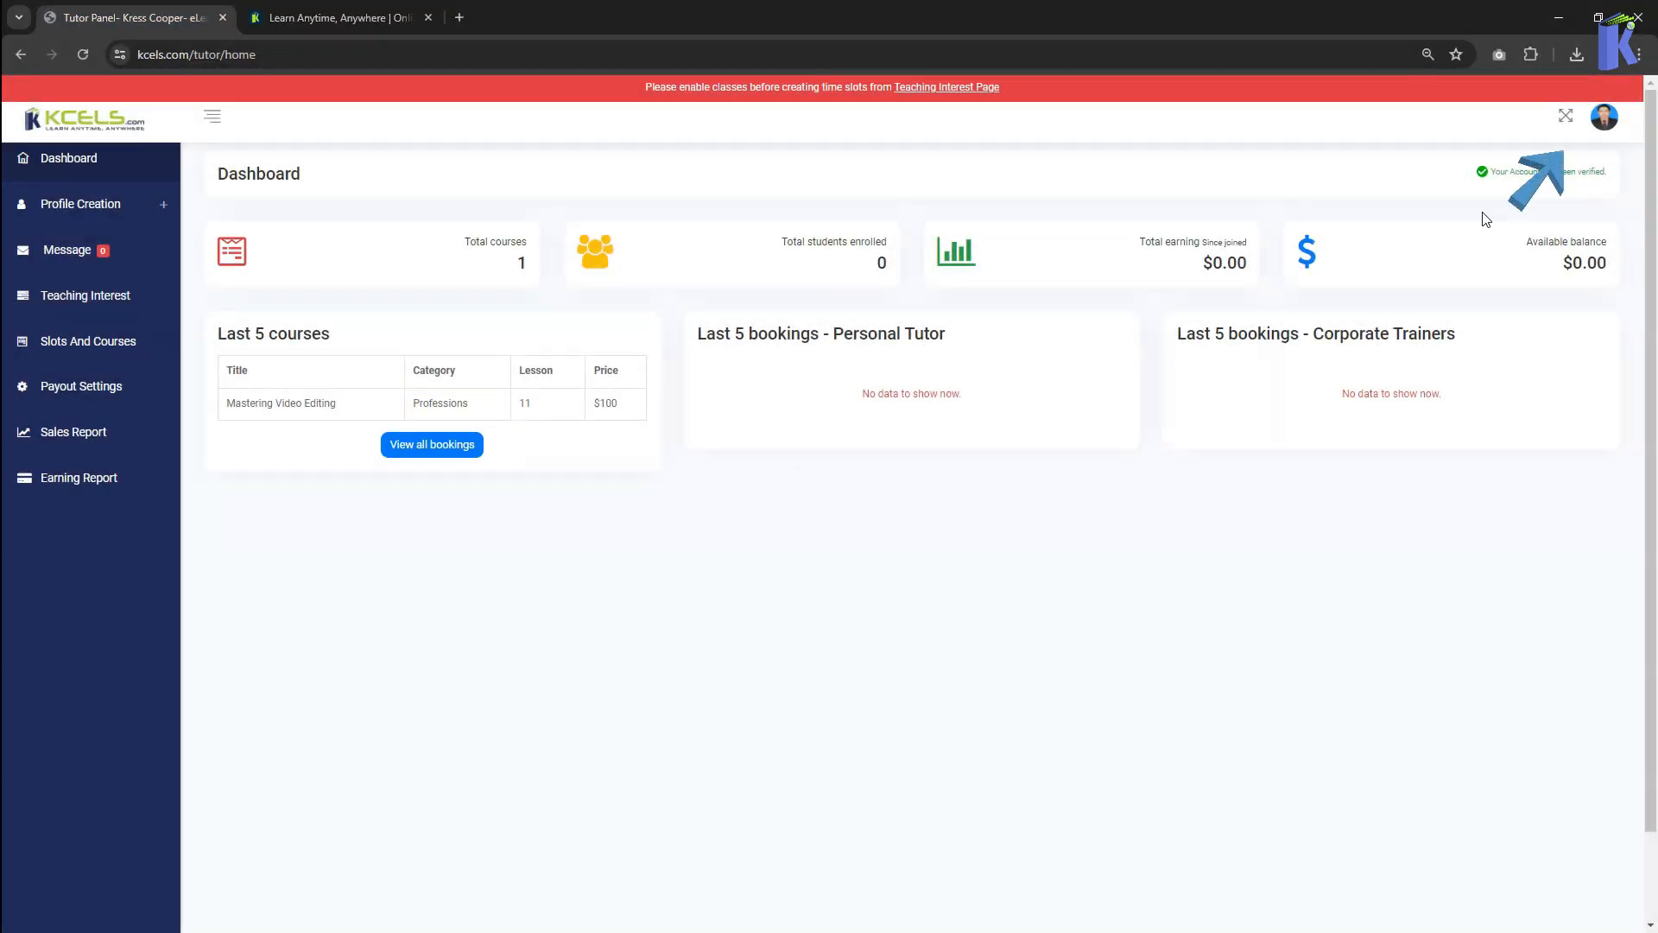
- View the tutor's public profile and open the Mastering Video Editing course from the offered programs
click(1603, 121)
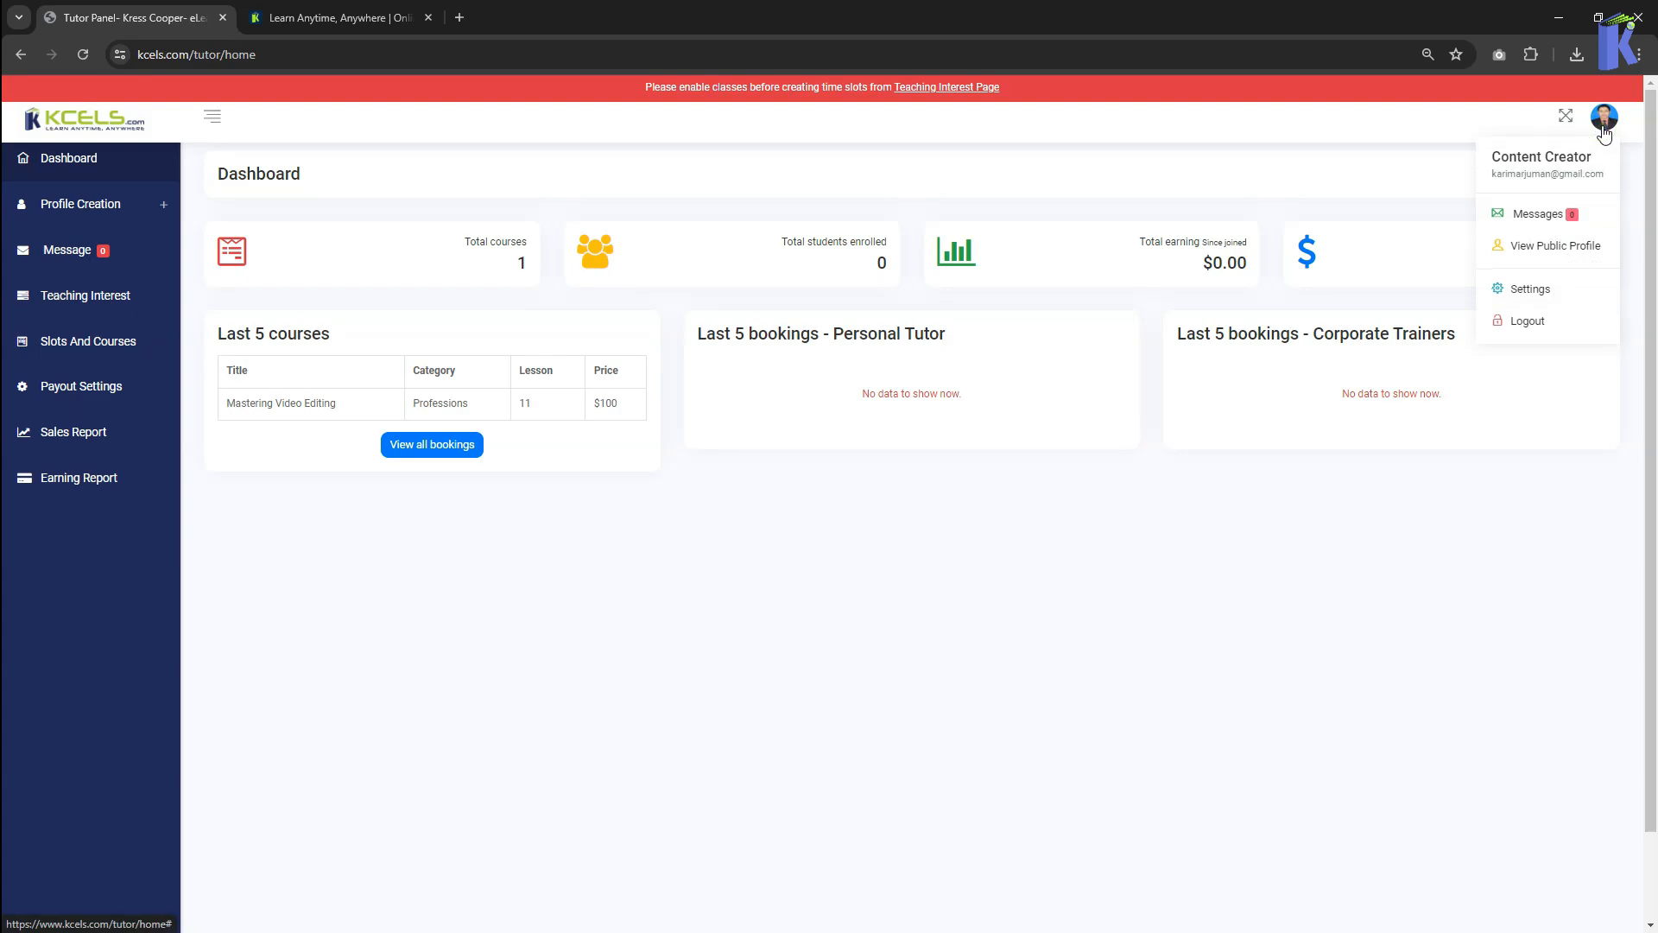
click(1558, 251)
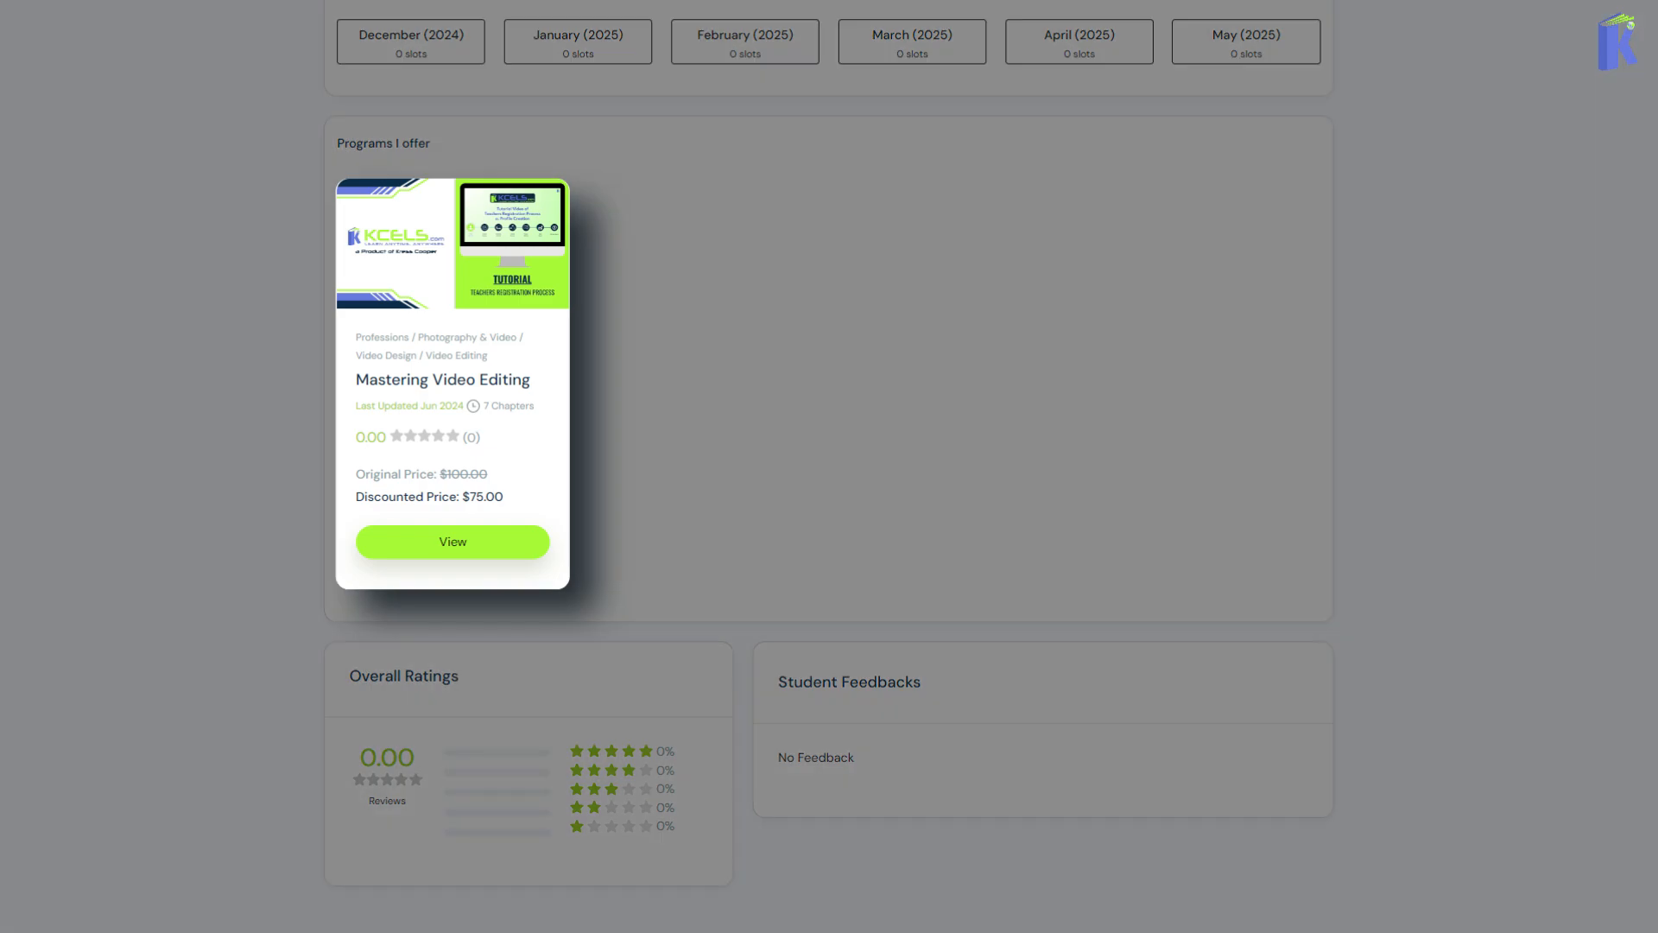
click(499, 550)
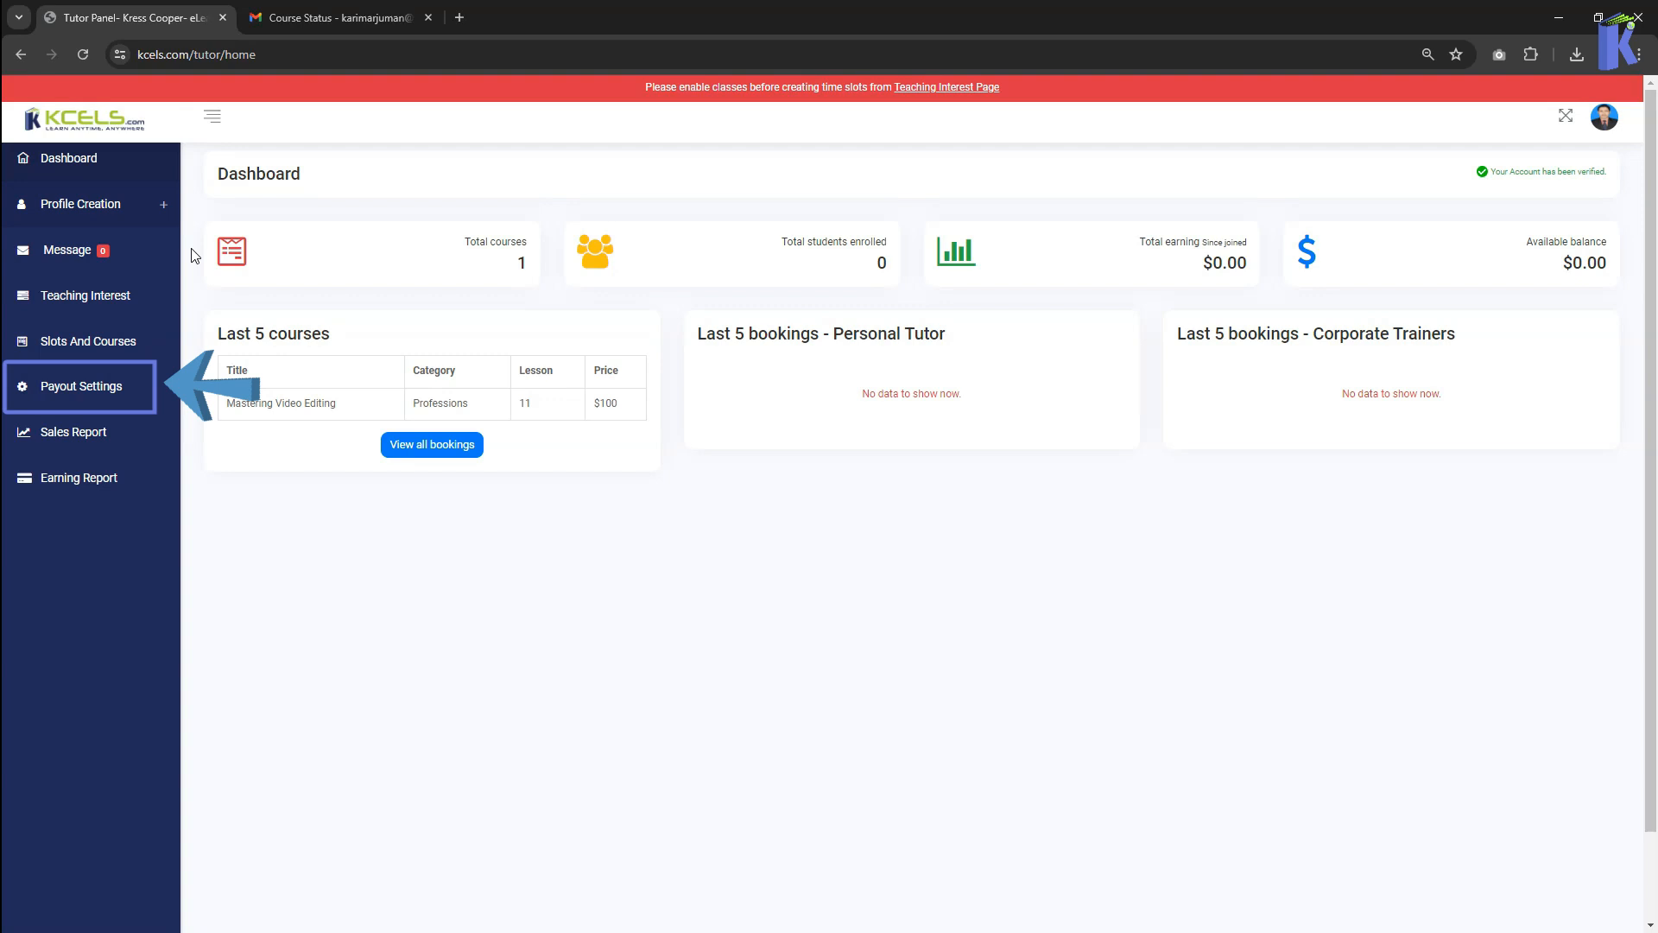
- Enter the tutor's Stripe email address in the payout settings and save the change
click(108, 389)
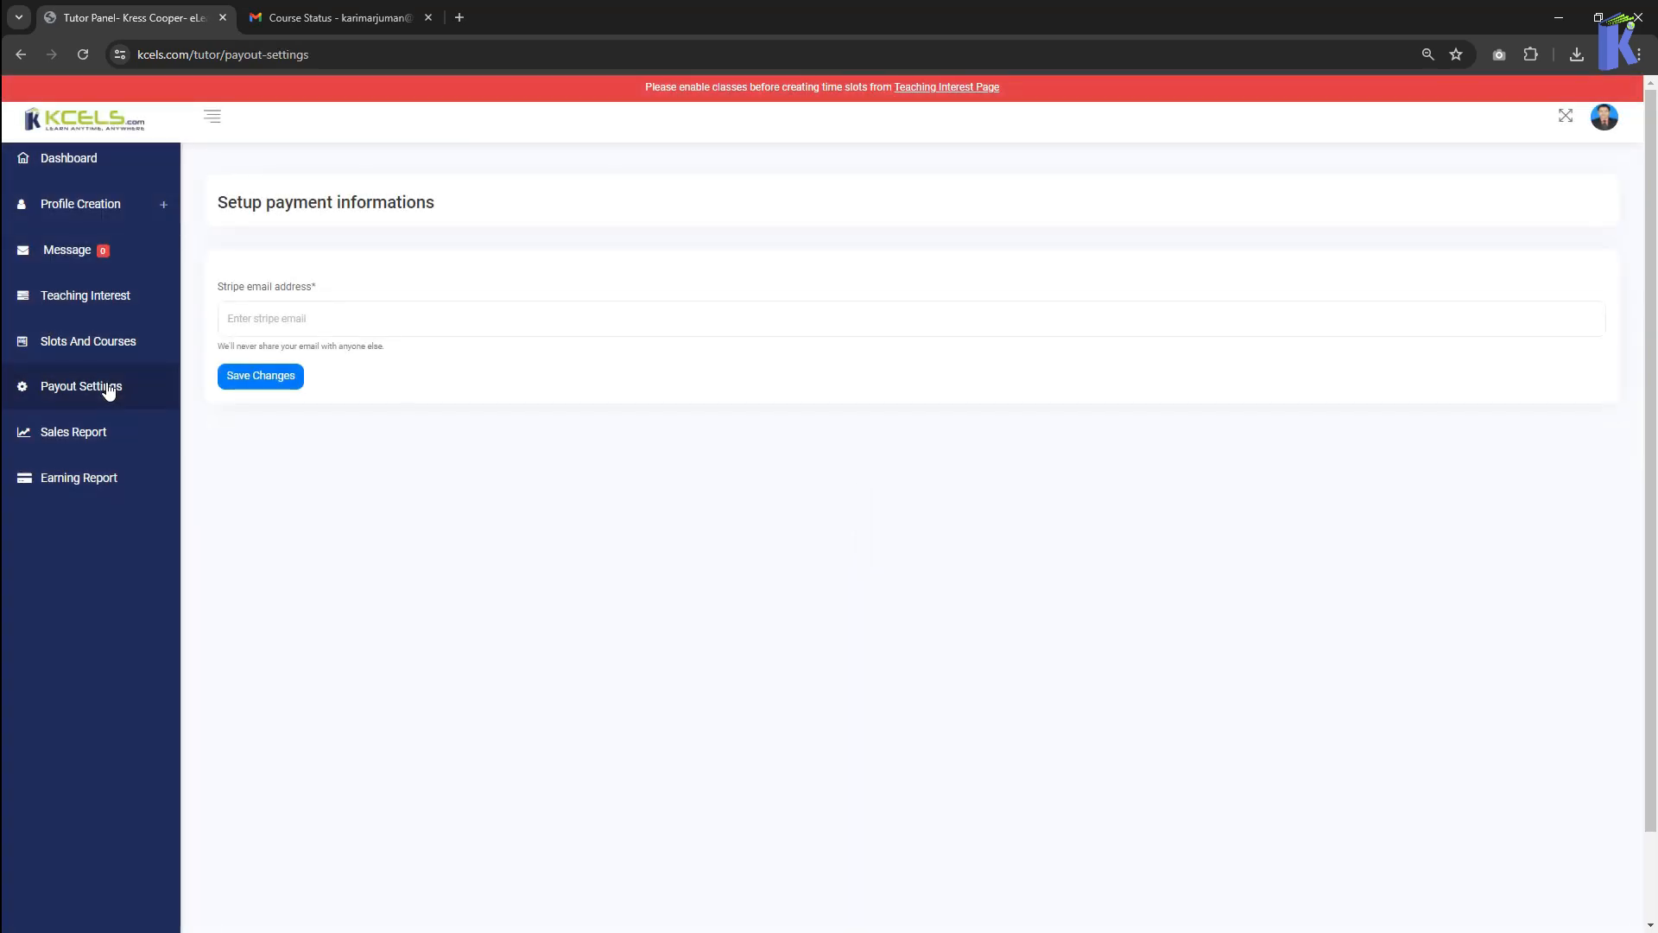
click(358, 318)
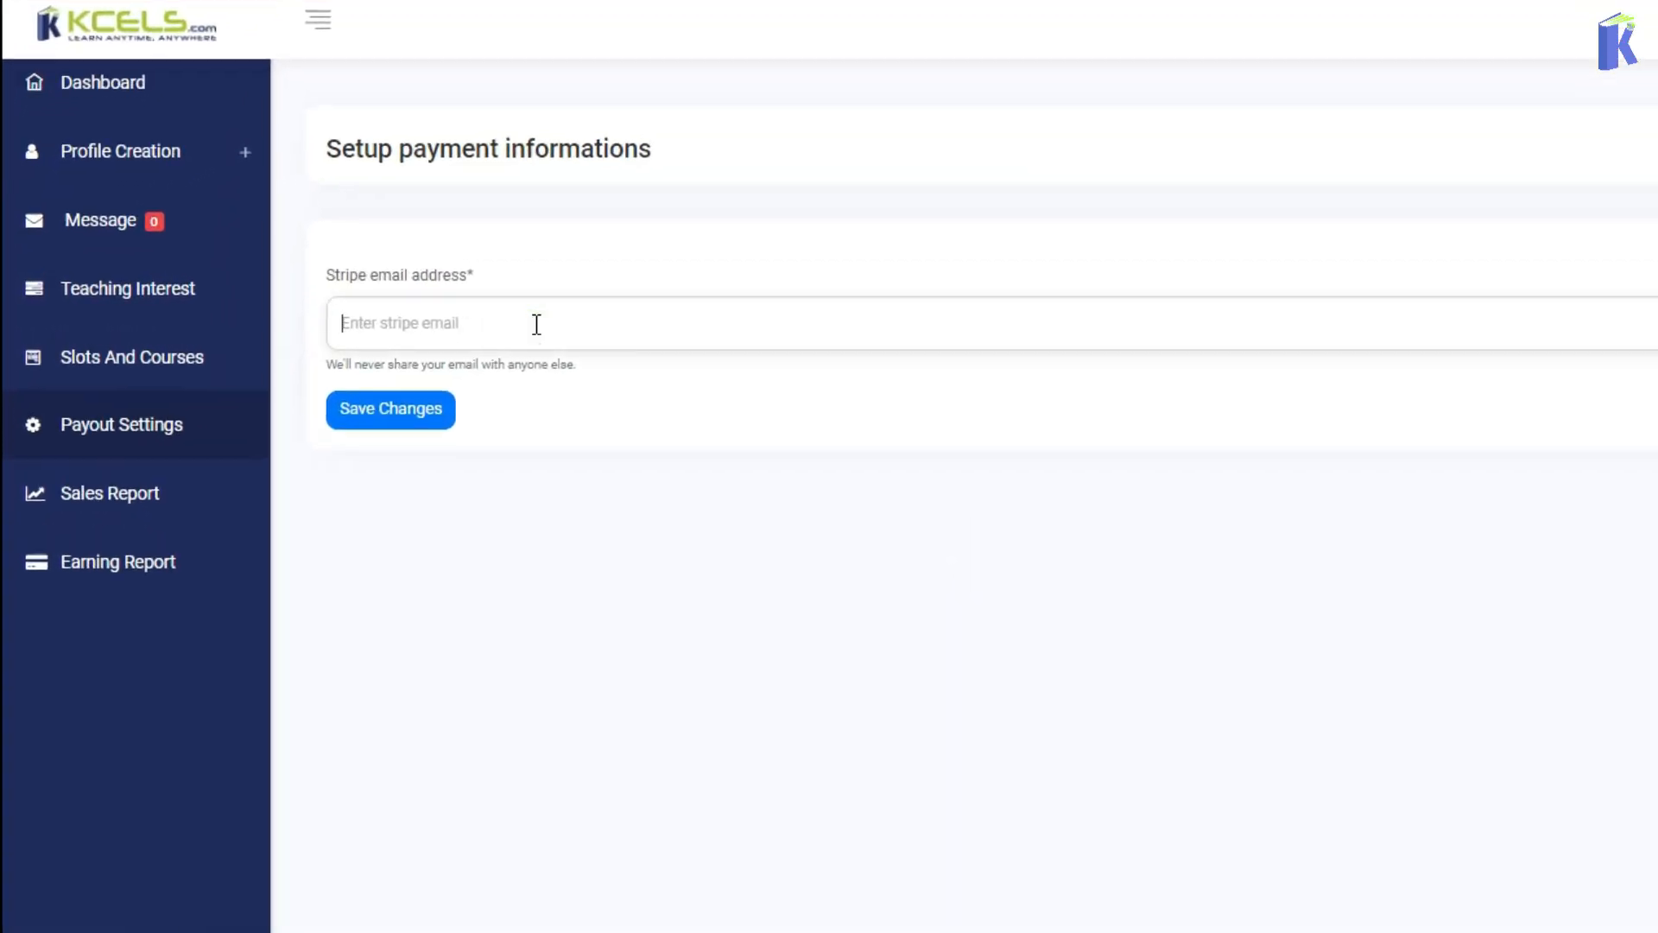
key(ctrl+v)
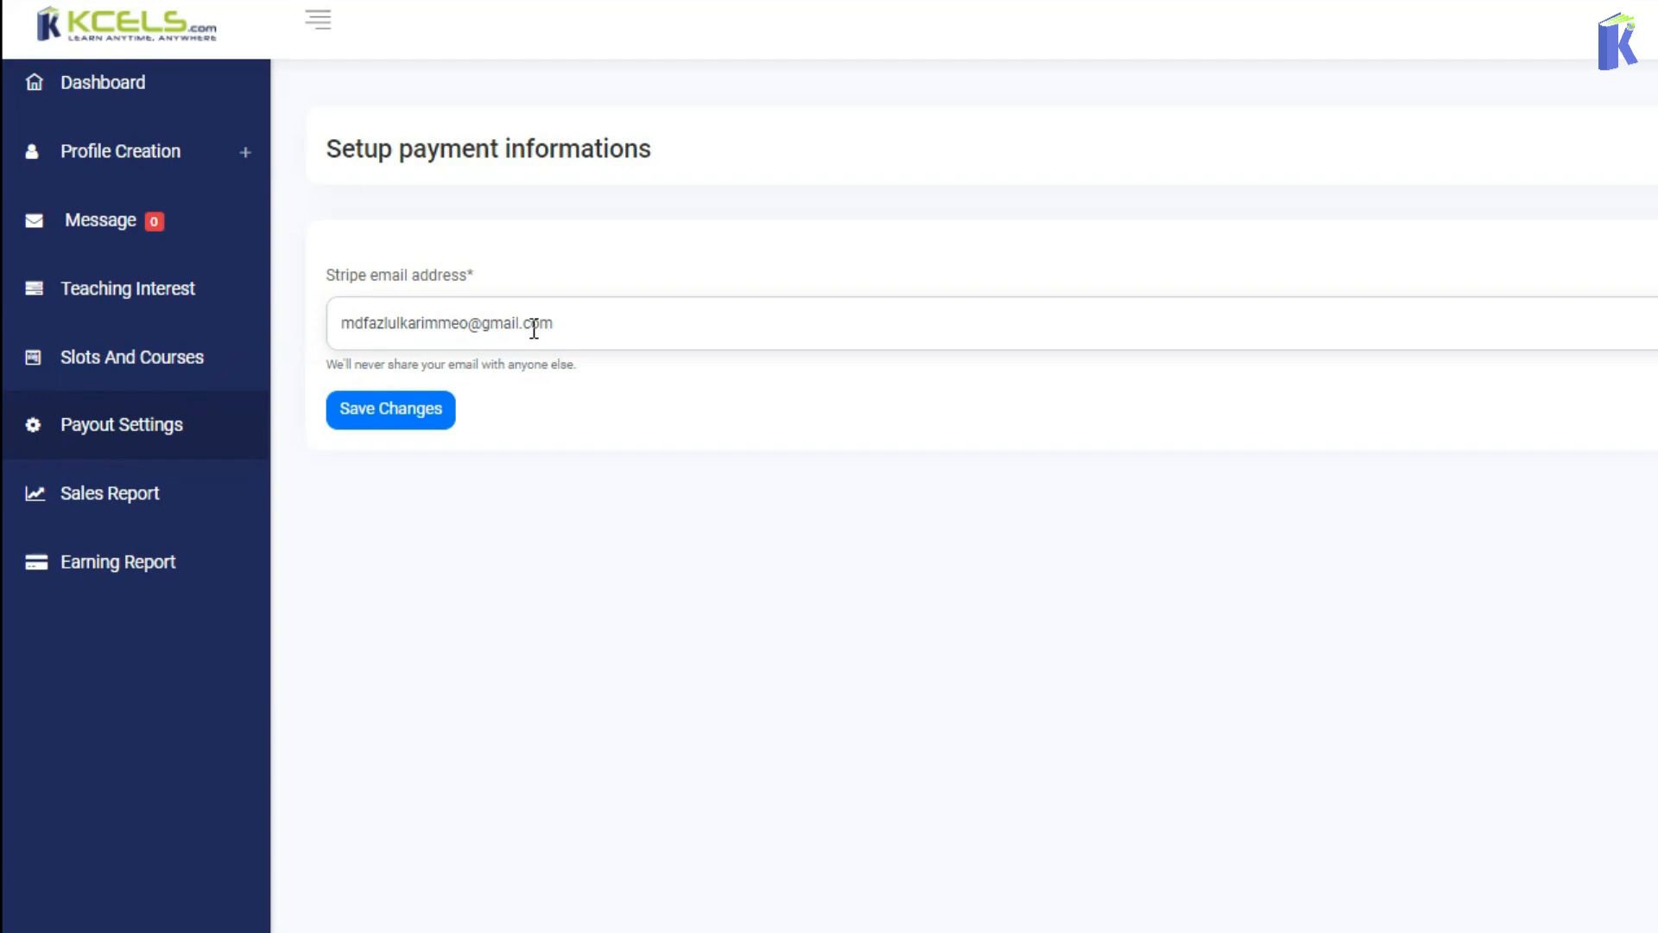
click(451, 413)
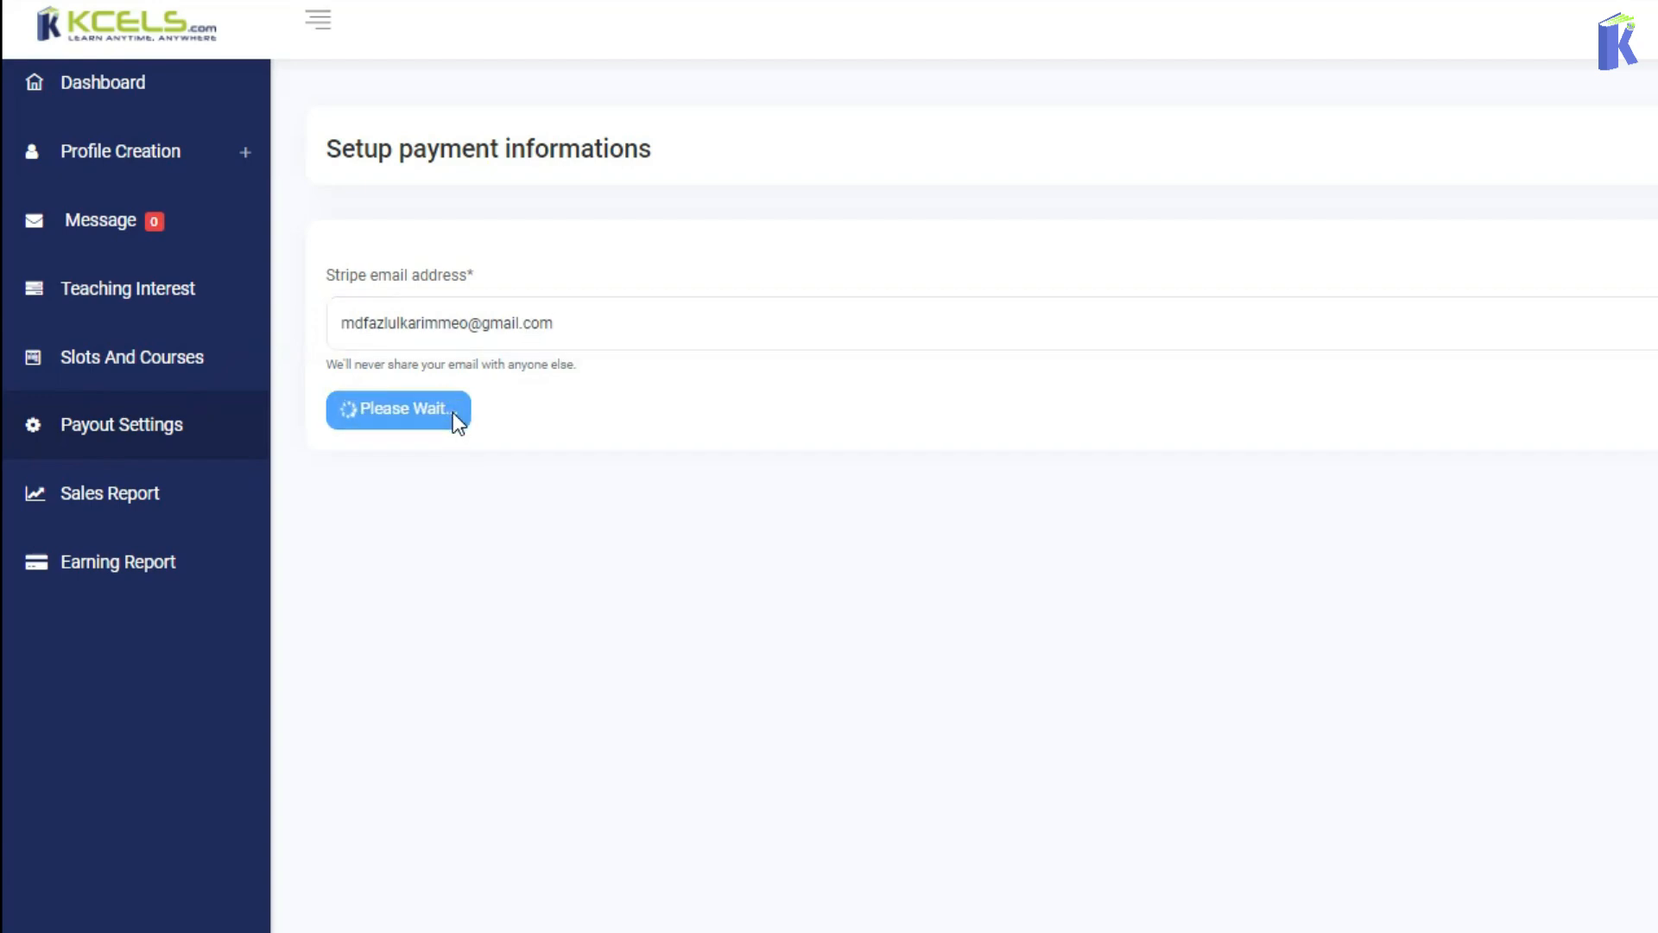